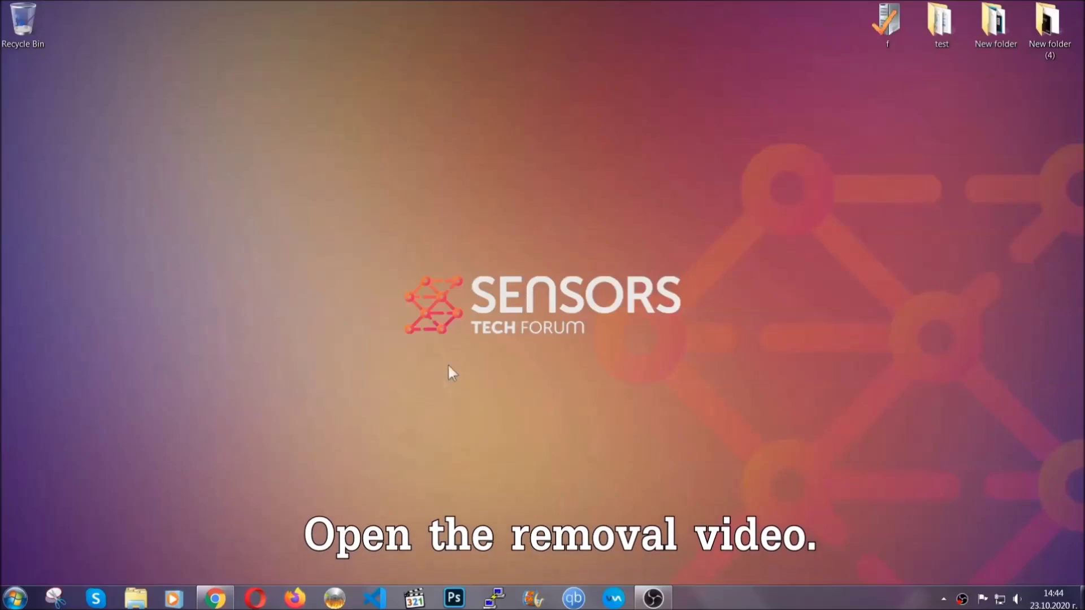
Step: Bring Chrome forward showing the YouTube video 'How to Remove a Ransomware Virus (Windows)'
{"action": "left_click", "coordinate": [215, 600]}
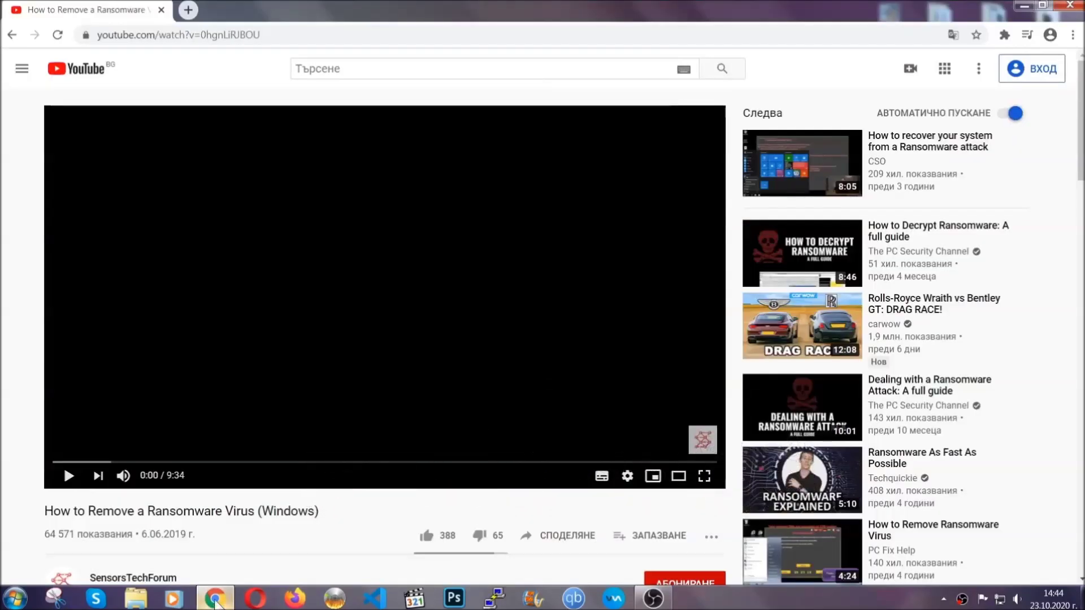
Step: Follow the SensorsTechForum link in the video description and launch the downloaded SpyHunter-Installer.exe
{"action": "scroll", "coordinate": [198, 460], "scroll_direction": "down", "scroll_amount": 3}
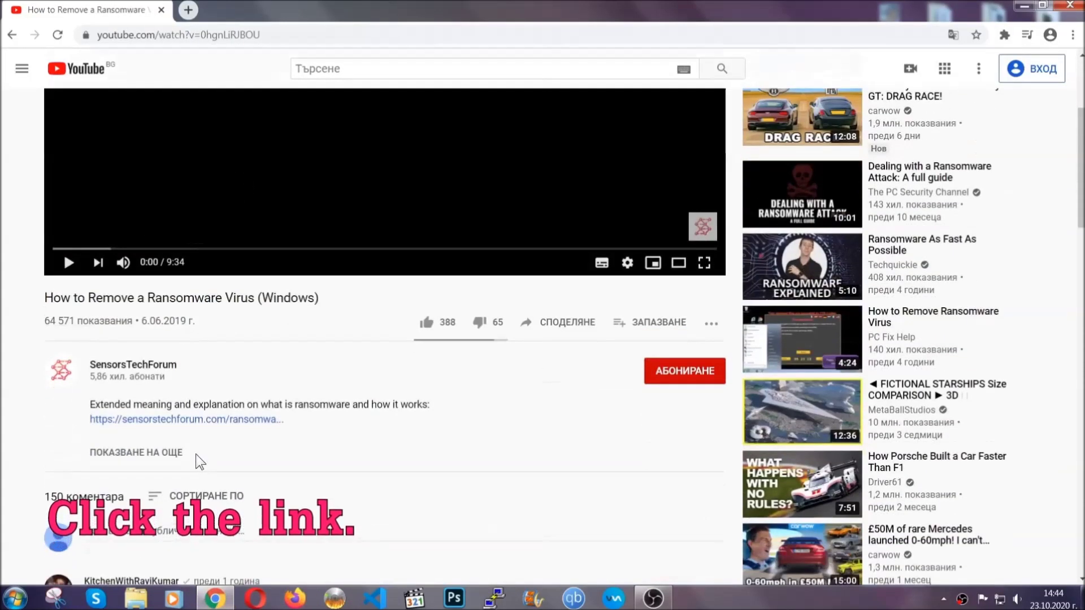
{"action": "left_click", "coordinate": [216, 421]}
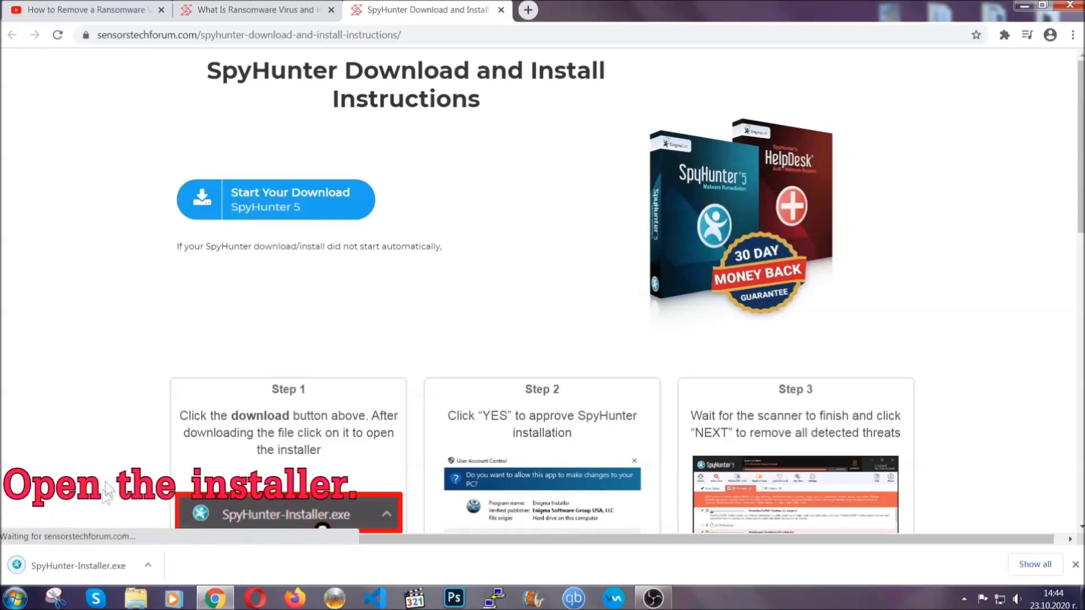
{"action": "left_click", "coordinate": [77, 564]}
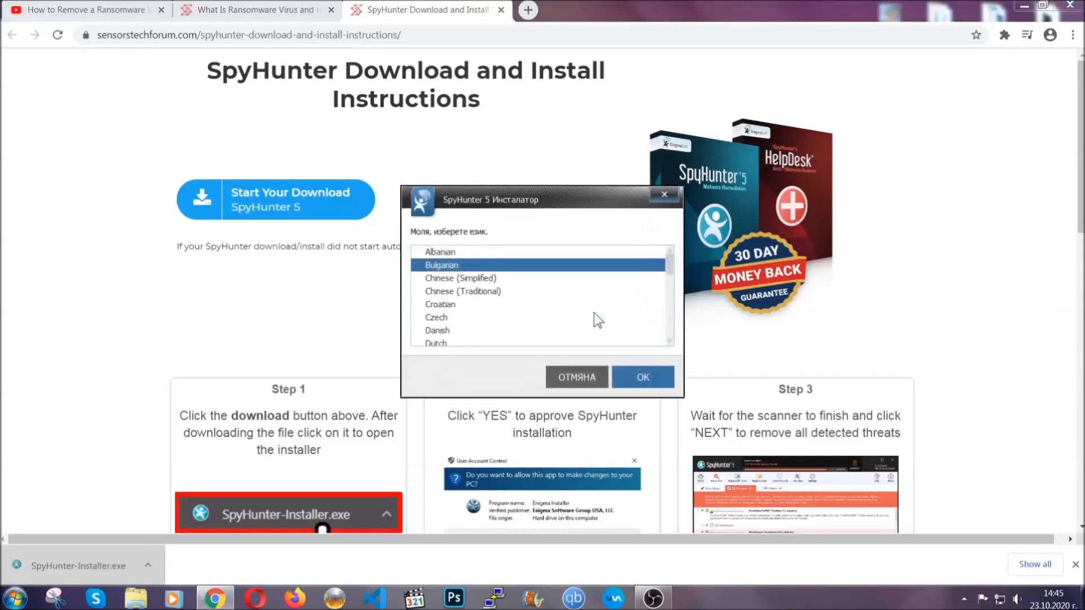
Step: Install SpyHunter 5 in English, accepting the EULA and Privacy Policy, then finish setup
{"action": "scroll", "coordinate": [560, 315], "scroll_direction": "down", "scroll_amount": 2}
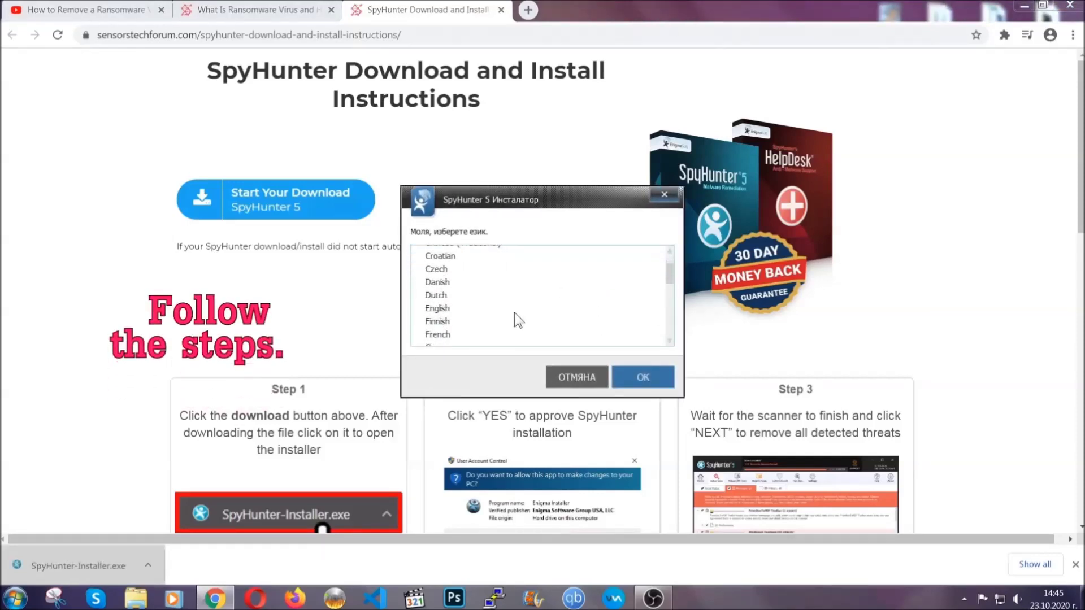
{"action": "left_click", "coordinate": [512, 310]}
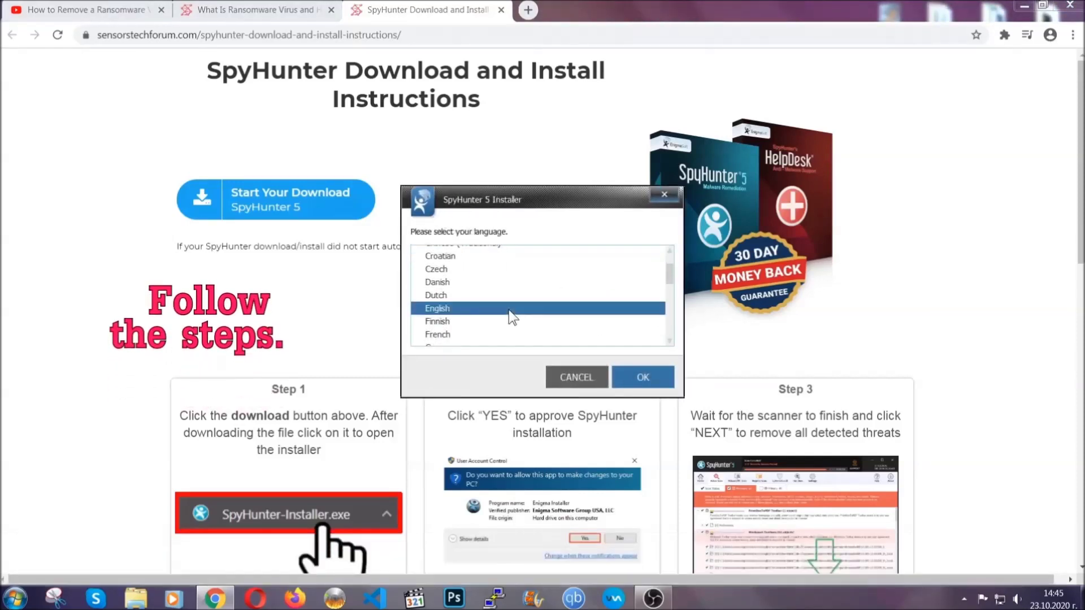
{"action": "left_click", "coordinate": [635, 376]}
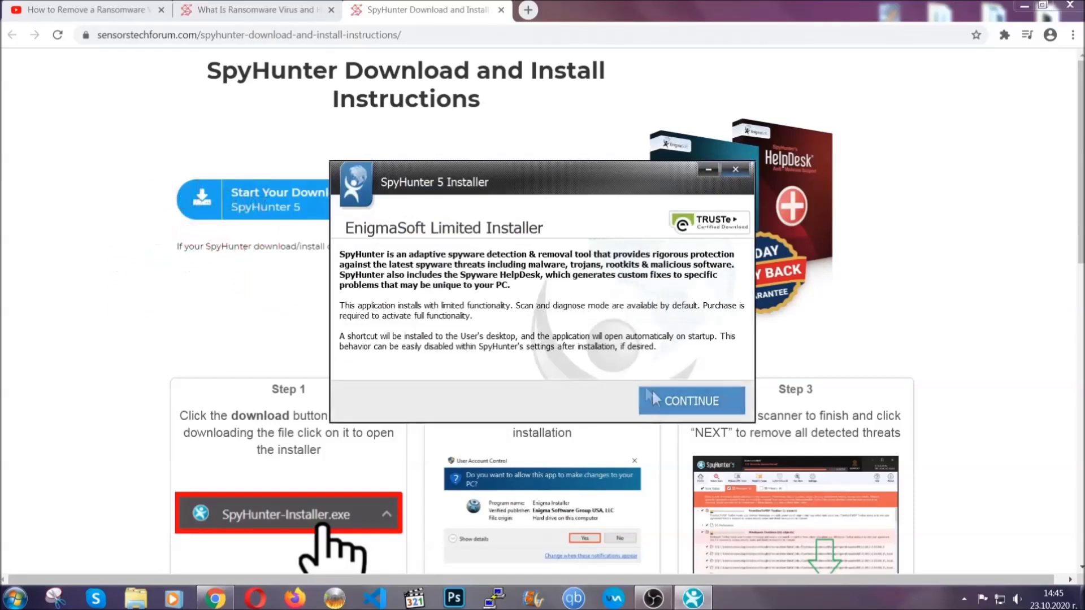
{"action": "left_click", "coordinate": [654, 395]}
{"action": "left_click", "coordinate": [624, 366]}
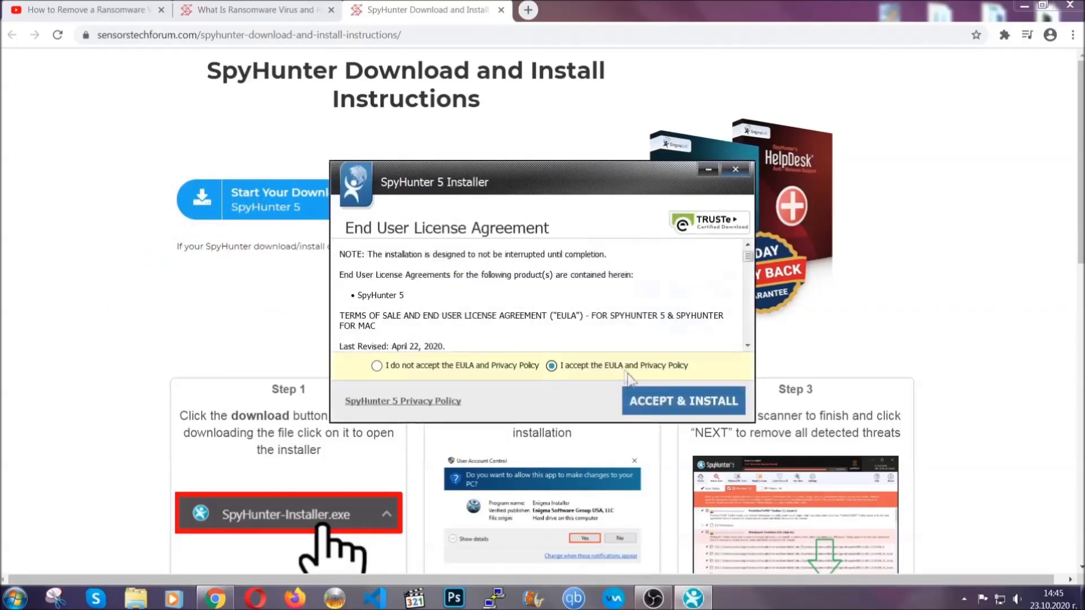
{"action": "left_click", "coordinate": [648, 400]}
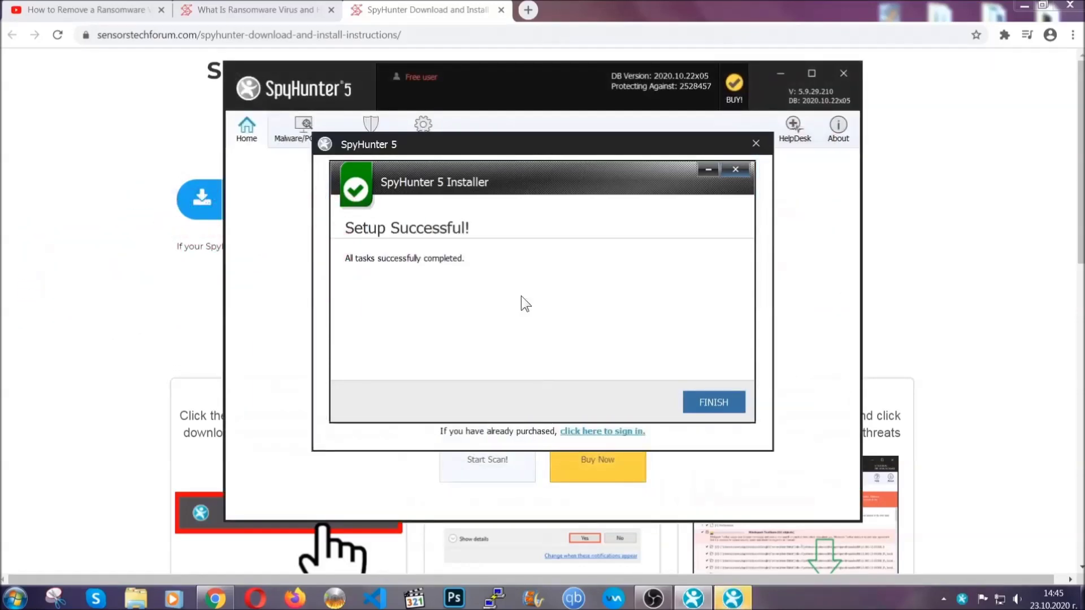
{"action": "left_click", "coordinate": [694, 405]}
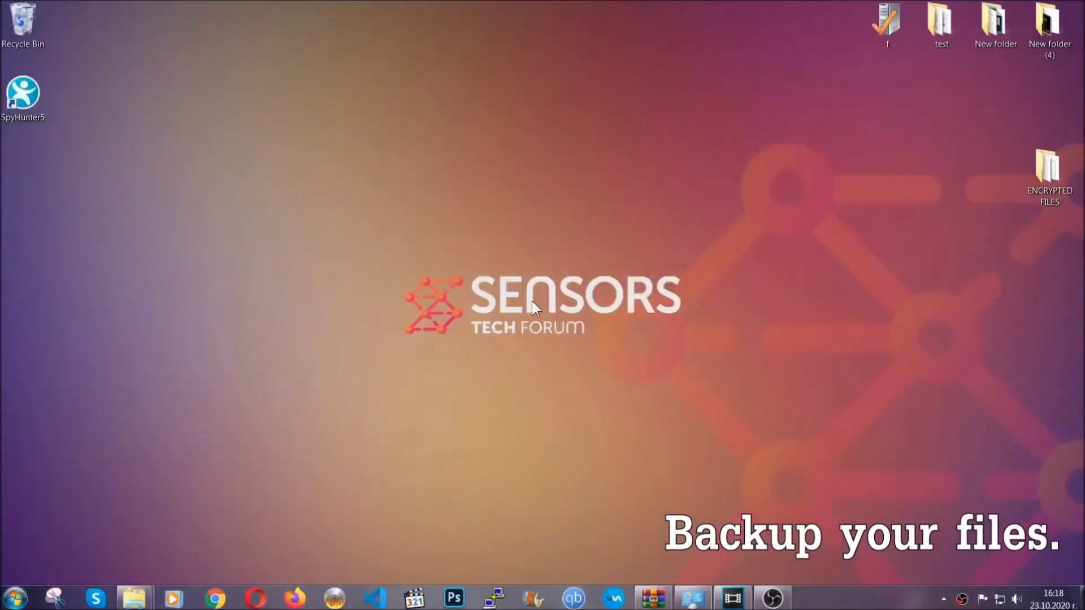
Step: Copy all six .efji files from the ENCRYPTED FILES folder
{"action": "double_click", "coordinate": [1042, 174]}
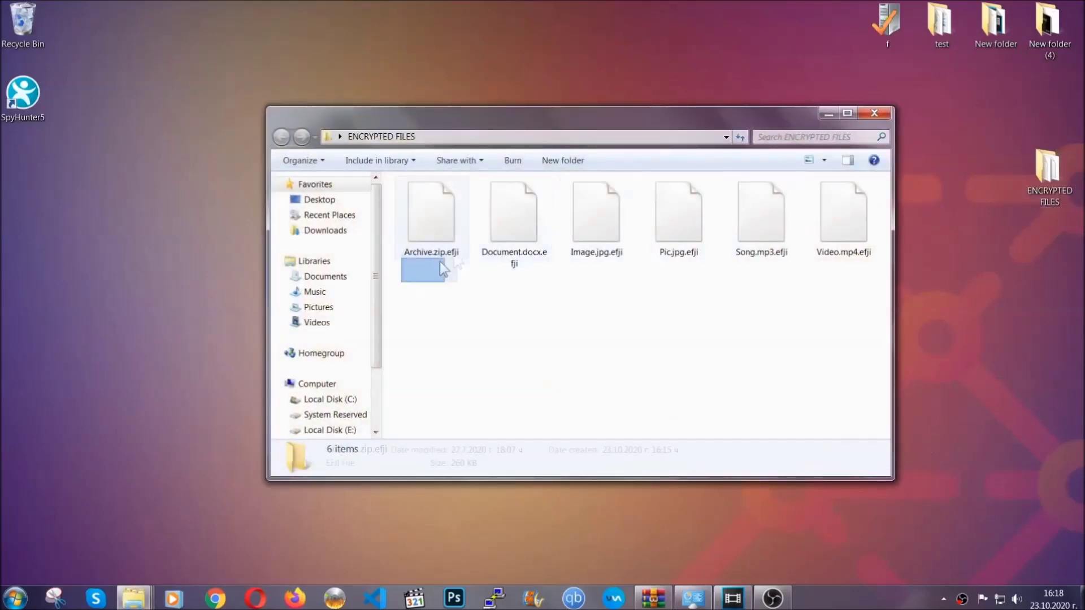
{"action": "left_click_drag", "start_coordinate": [439, 261], "coordinate": [849, 201]}
{"action": "right_click", "coordinate": [849, 201]}
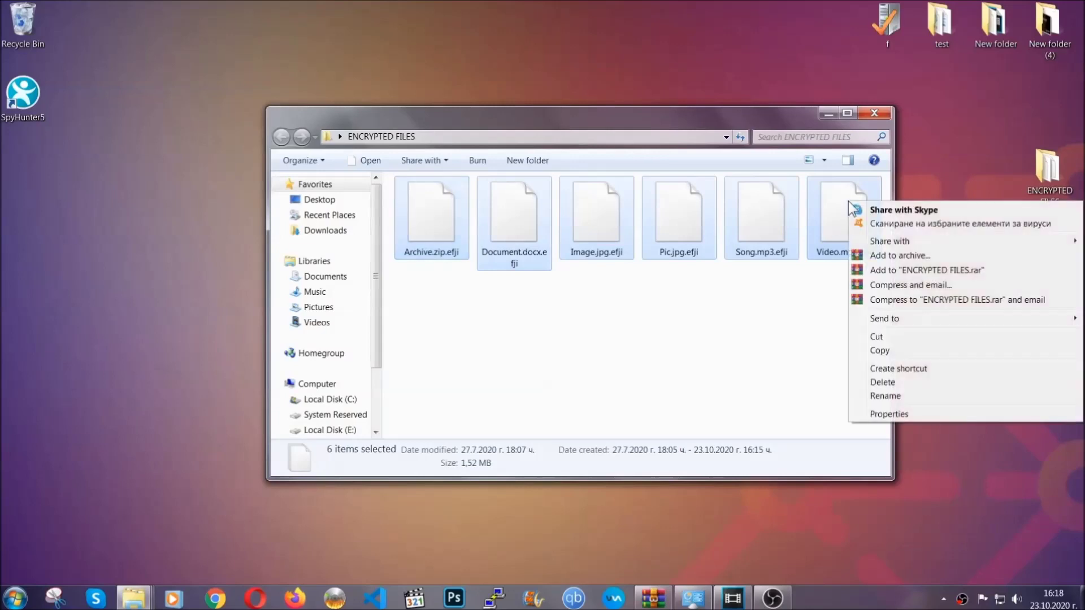
{"action": "left_click", "coordinate": [880, 352]}
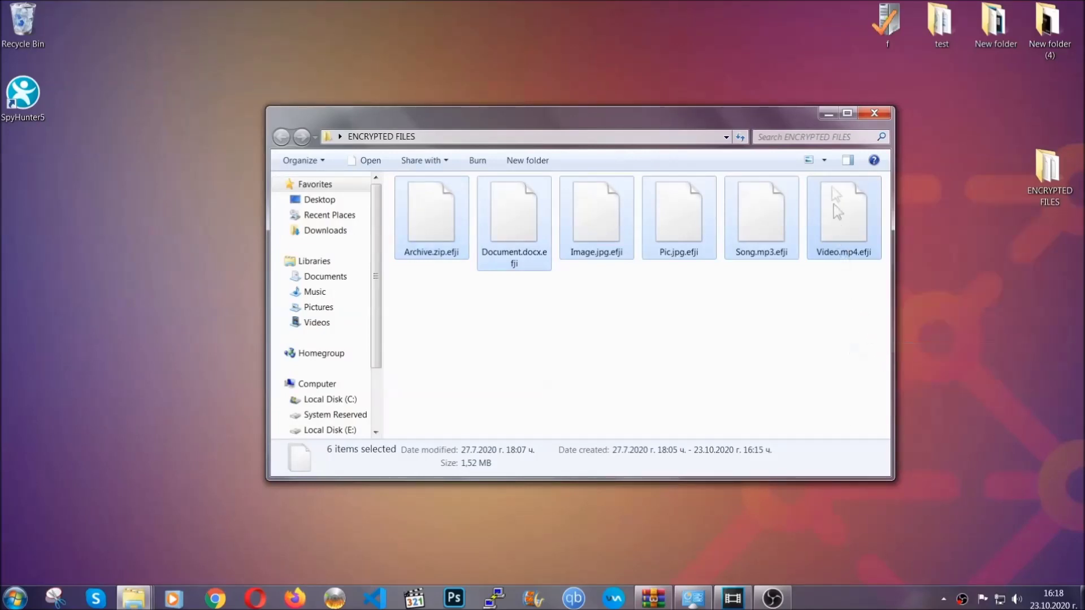
{"action": "left_click", "coordinate": [830, 113]}
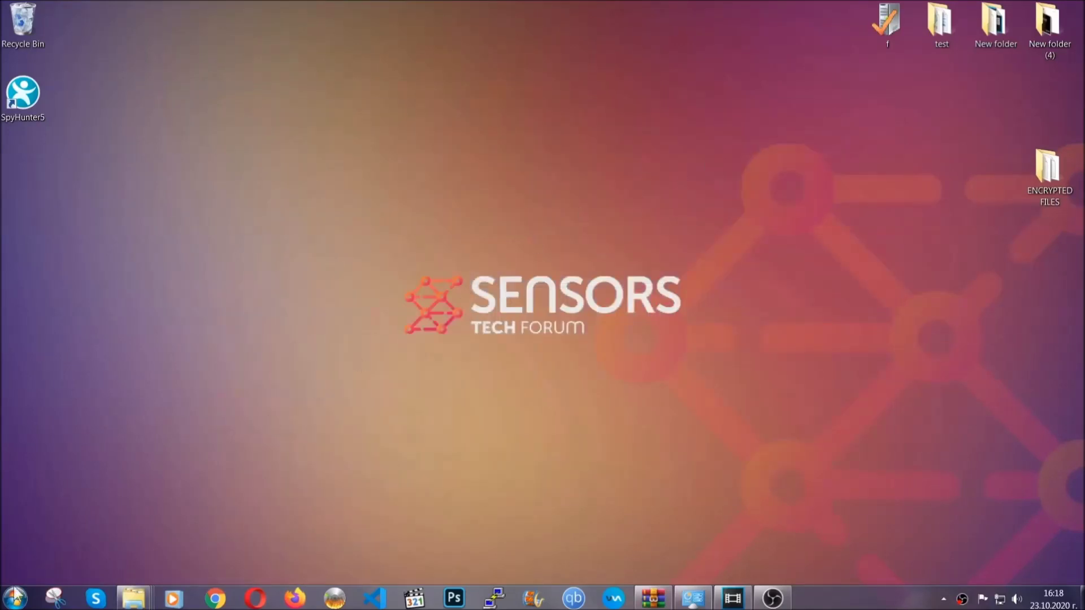
Step: Paste the six files onto FLASH DRIVE (H:) and close the drive window
{"action": "left_click", "coordinate": [15, 598]}
{"action": "left_click", "coordinate": [207, 423]}
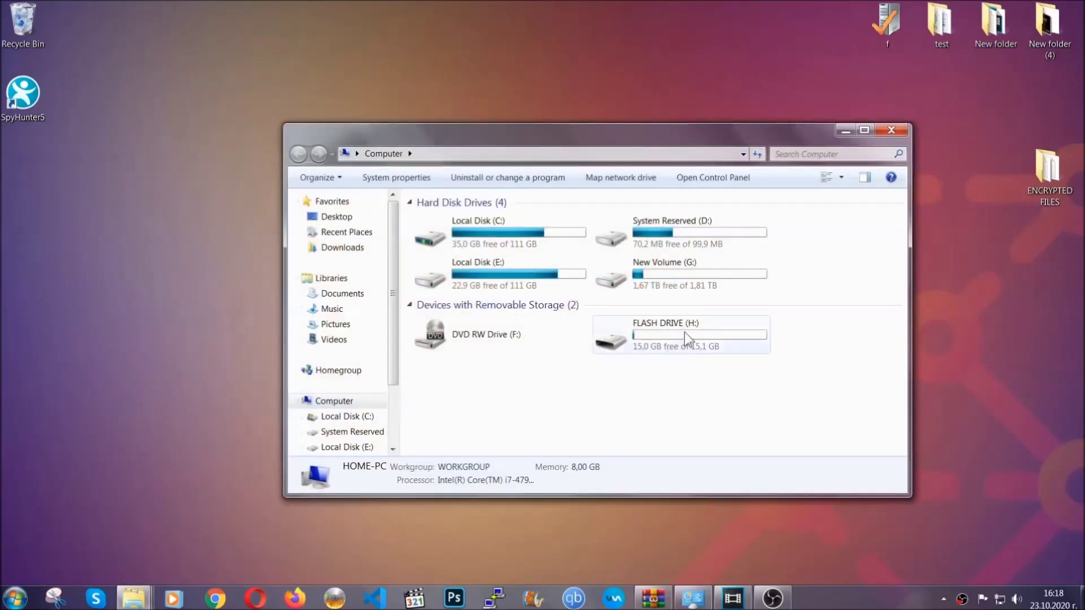
{"action": "double_click", "coordinate": [683, 332]}
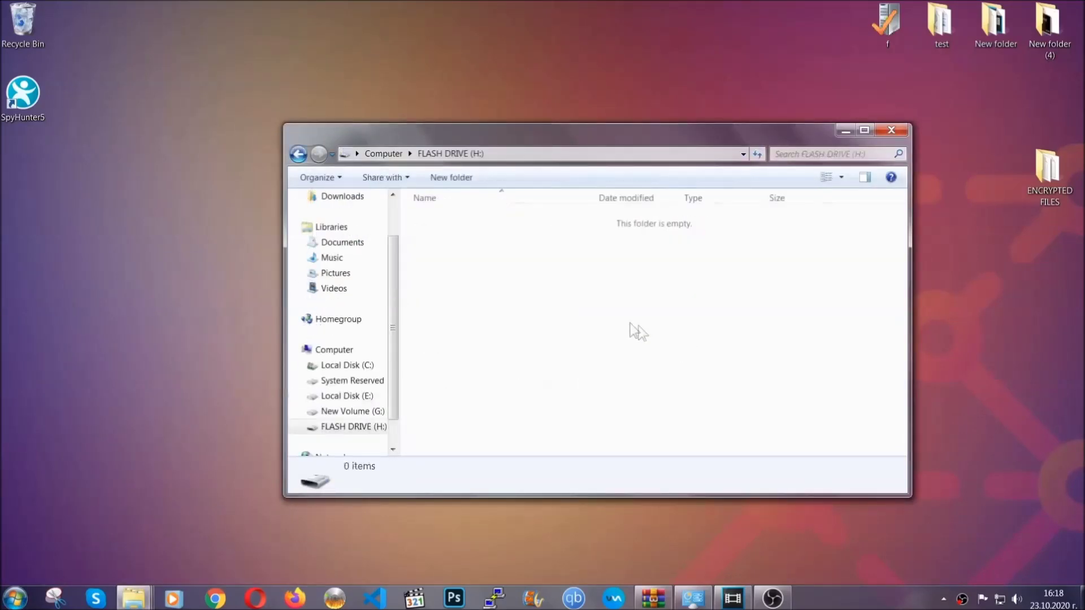
{"action": "right_click", "coordinate": [468, 255]}
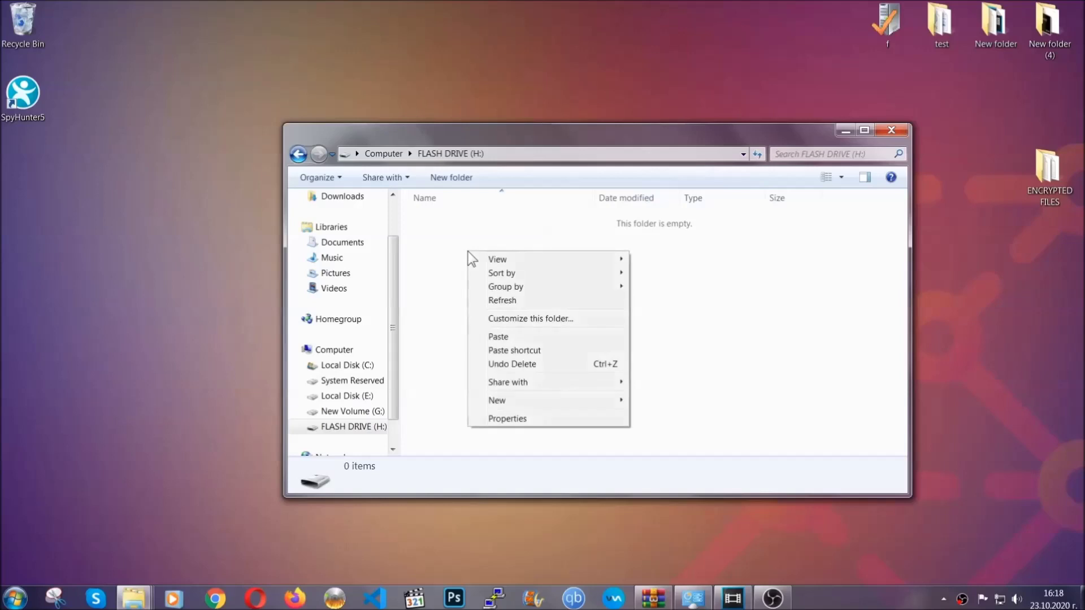
{"action": "left_click", "coordinate": [494, 337]}
{"action": "left_click", "coordinate": [494, 338]}
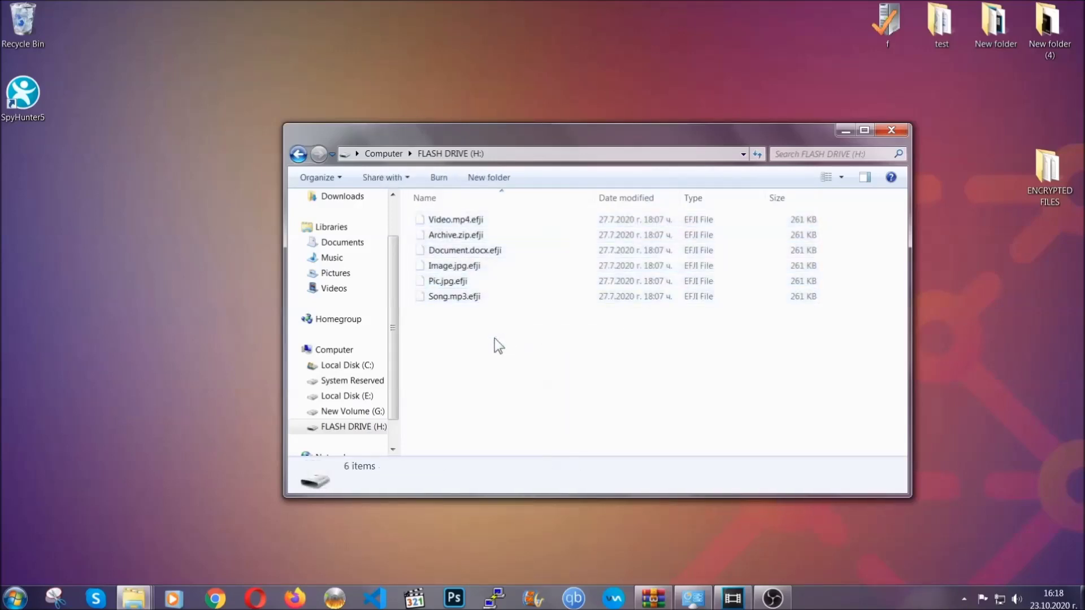
{"action": "left_click", "coordinate": [892, 130]}
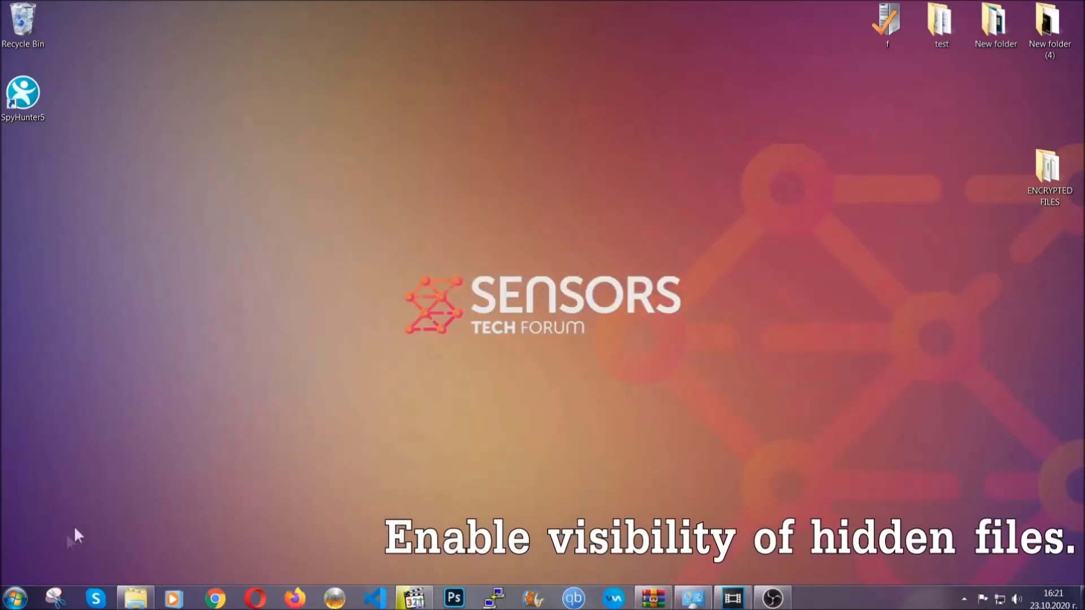
Step: Find 'hidden files and folders' in Start search and apply 'Show hidden files, folders, and drives'
{"action": "left_click", "coordinate": [15, 598]}
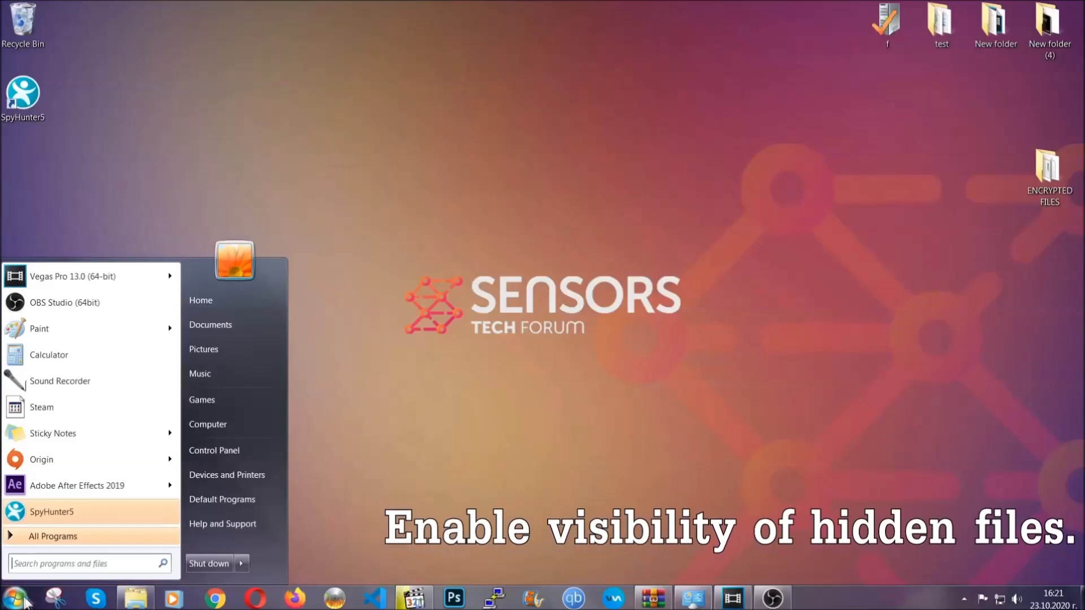
{"action": "left_click", "coordinate": [46, 552]}
{"action": "type", "text": "showh"}
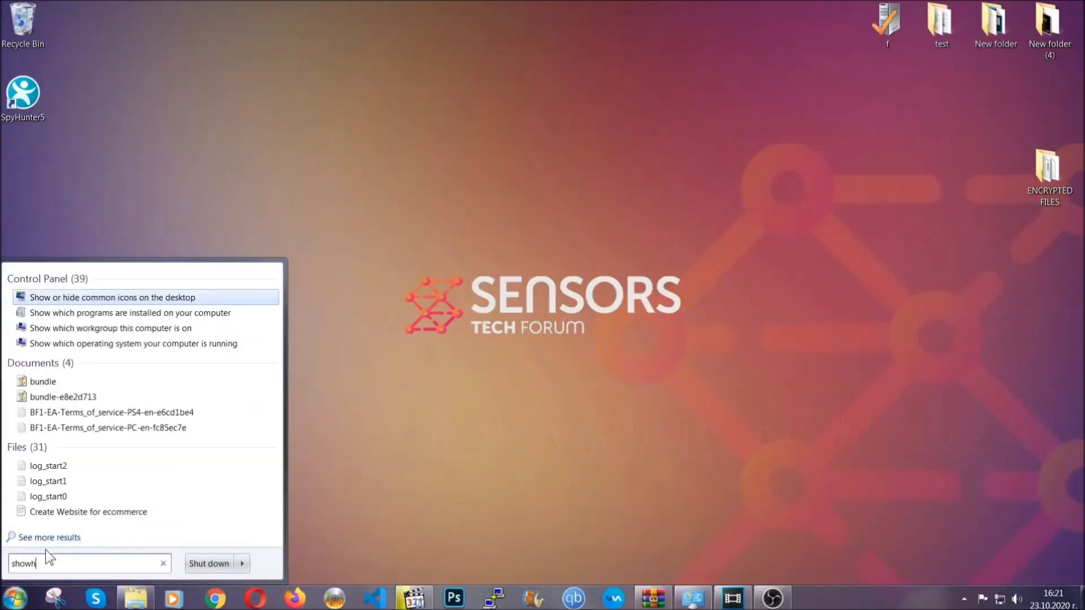
{"action": "key", "text": "BackSpace"}
{"action": "type", "text": "hidden f"}
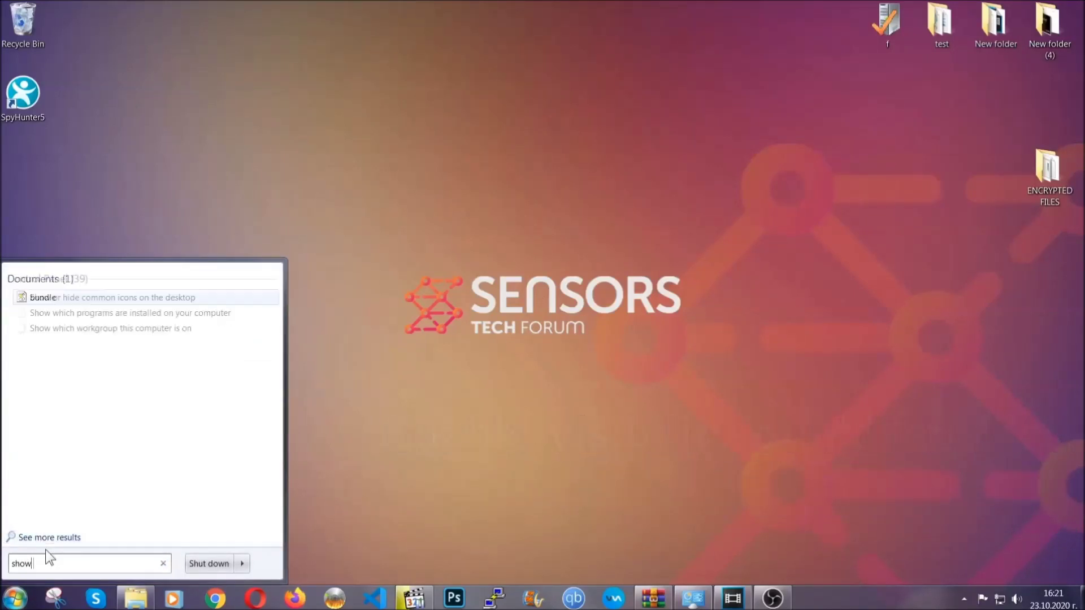
{"action": "type", "text": "iles and folders"}
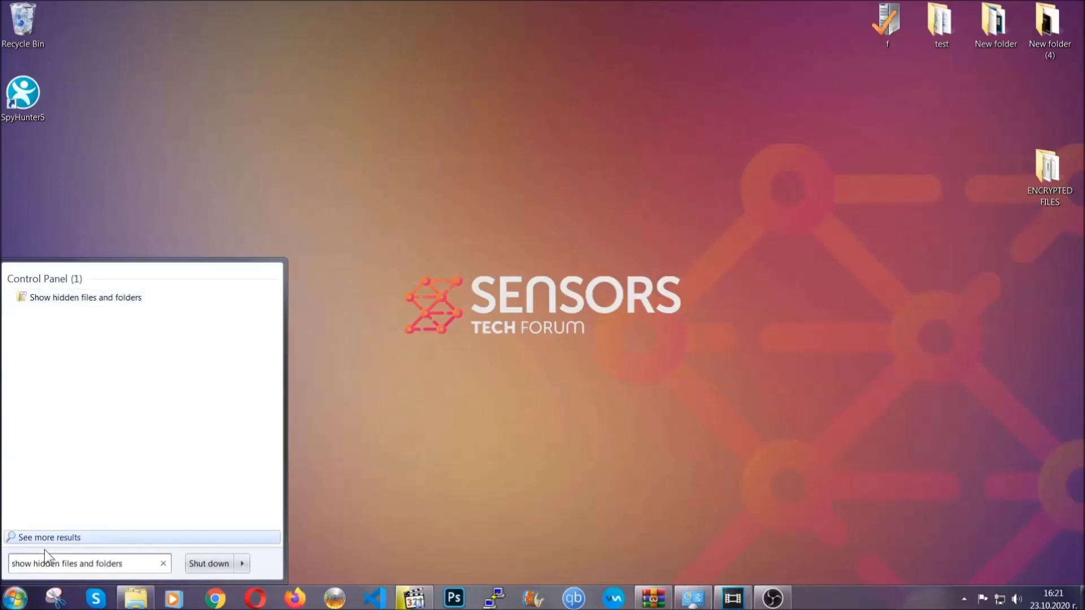
{"action": "left_click", "coordinate": [128, 300]}
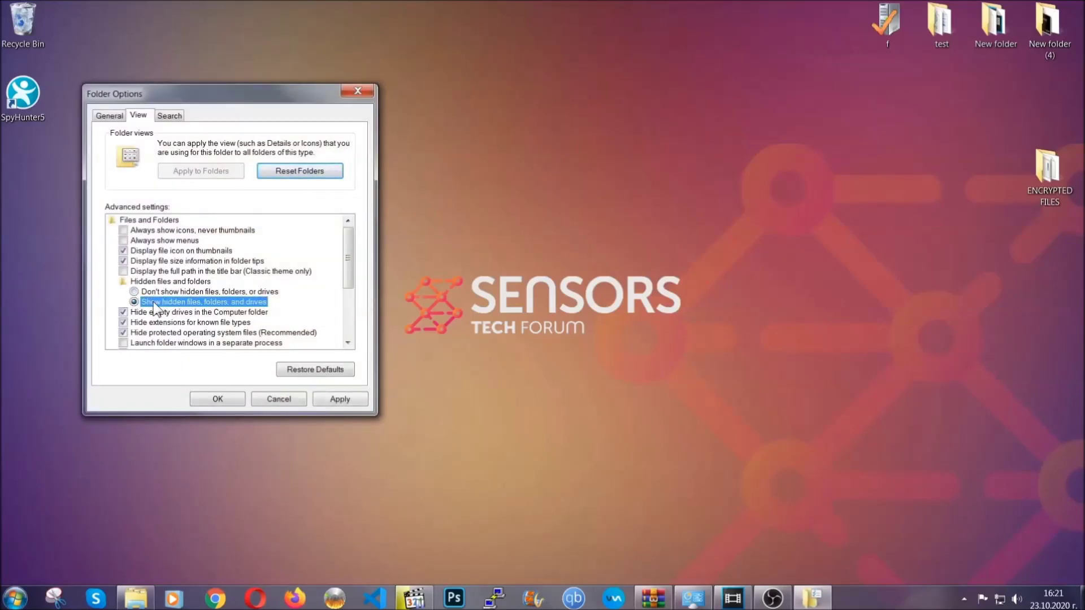
{"action": "left_click", "coordinate": [336, 402]}
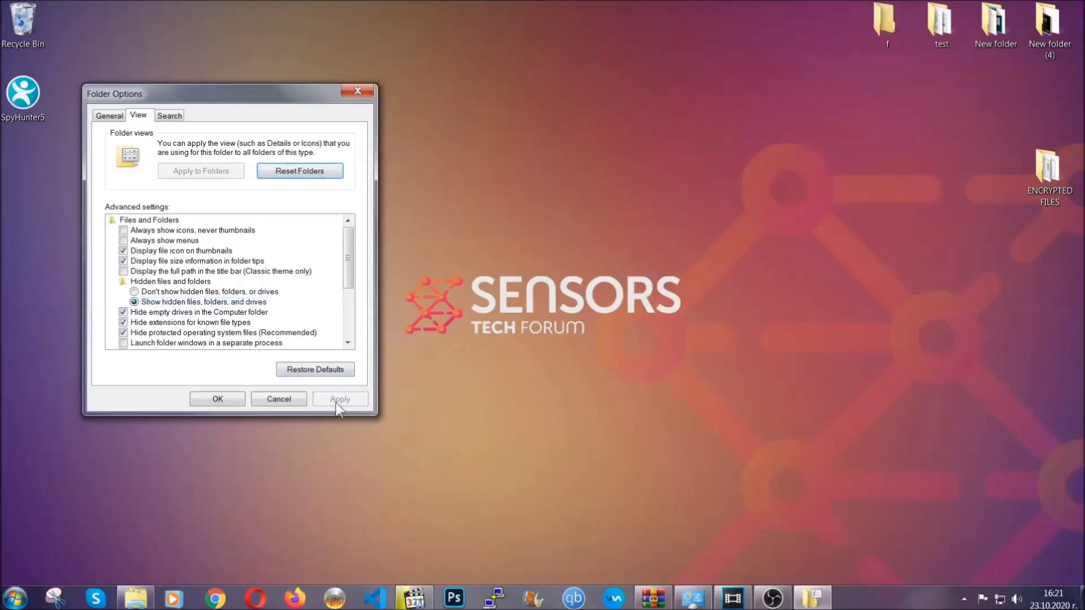
{"action": "left_click", "coordinate": [213, 399]}
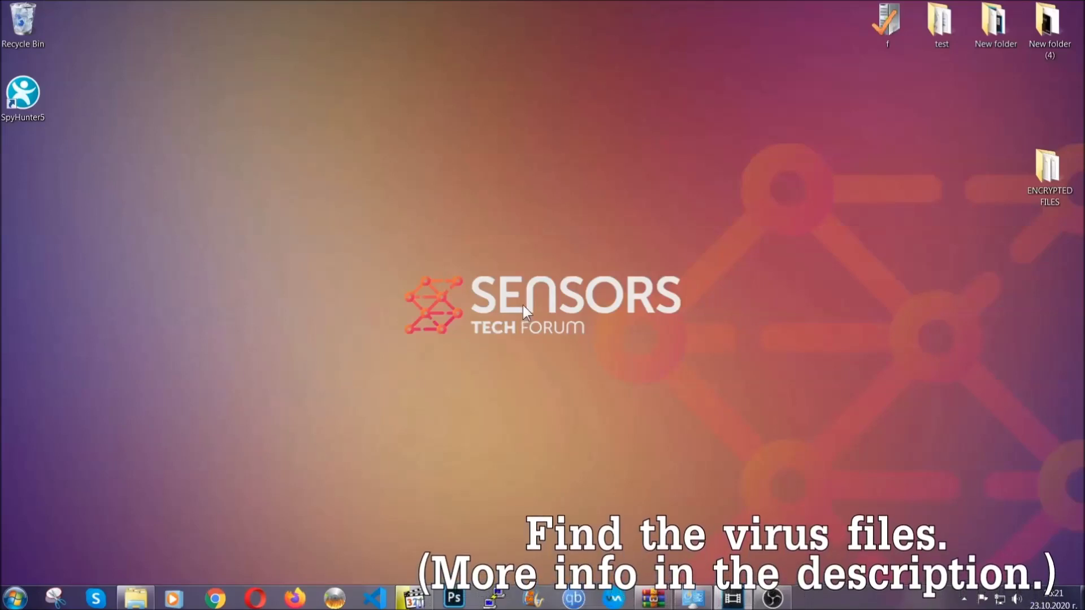
Step: Search the Computer window for 'fileextension:exe Example Vir'
{"action": "left_click", "coordinate": [14, 598]}
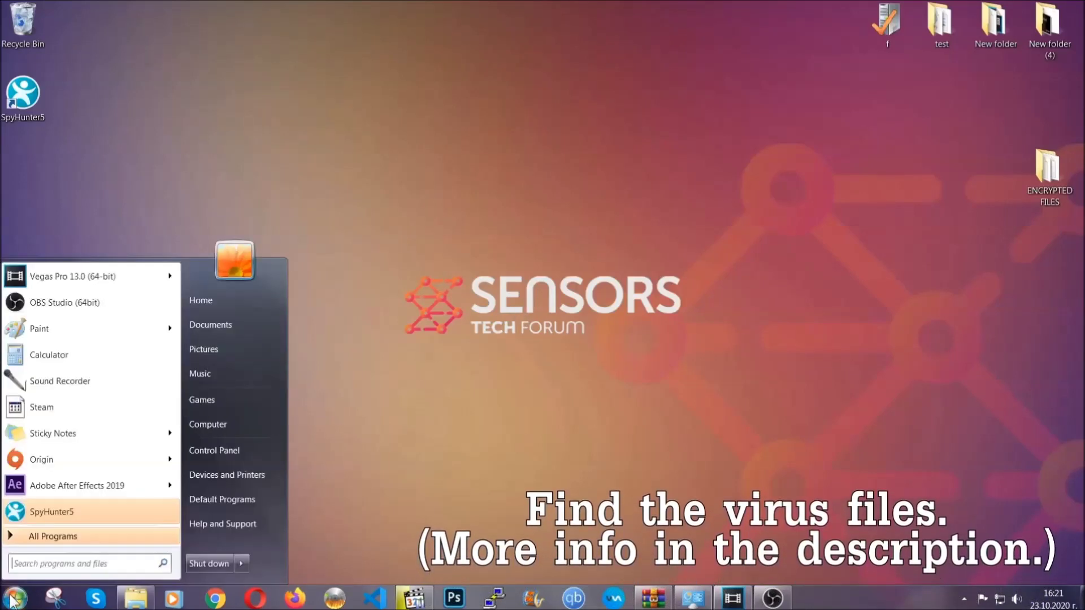
{"action": "left_click", "coordinate": [222, 423]}
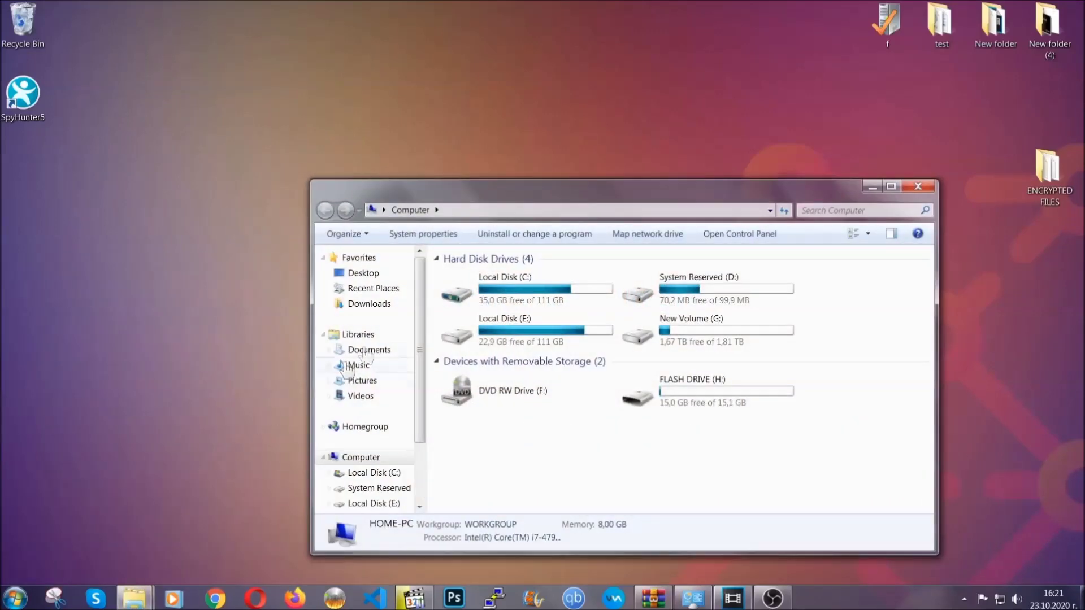
{"action": "left_click_drag", "start_coordinate": [590, 199], "coordinate": [518, 151]}
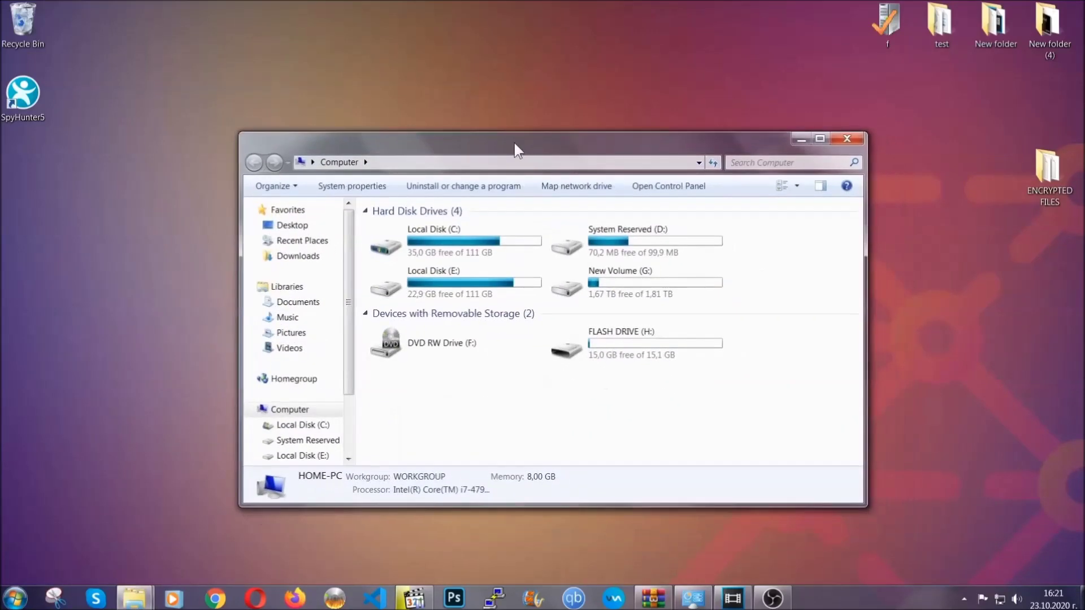
{"action": "left_click", "coordinate": [736, 163]}
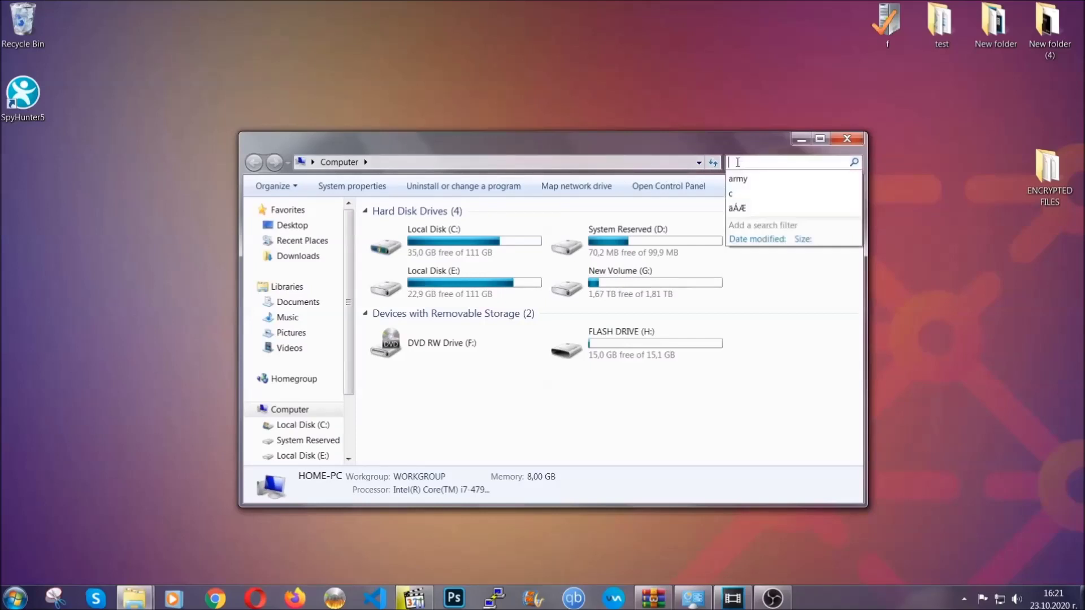
{"action": "type", "text": "file"}
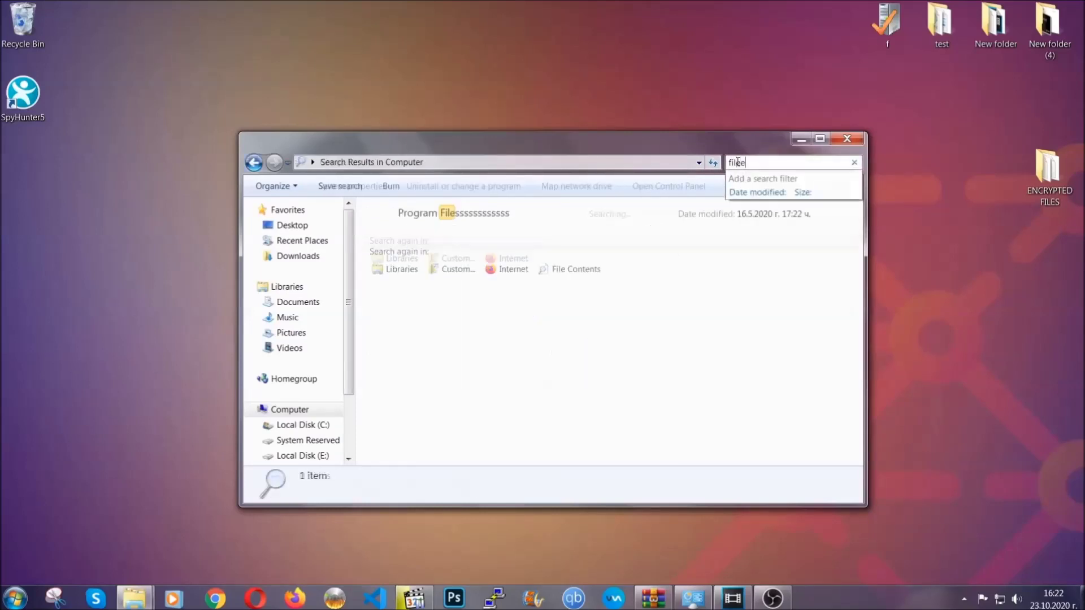
{"action": "type", "text": "extension:exe "}
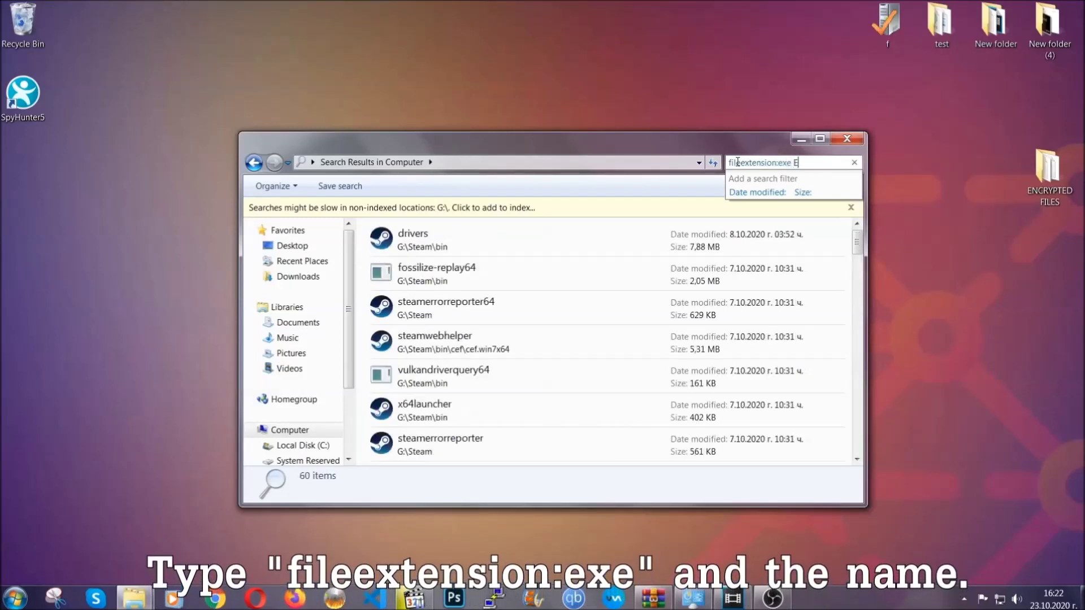
{"action": "type", "text": "Example Virus Name"}
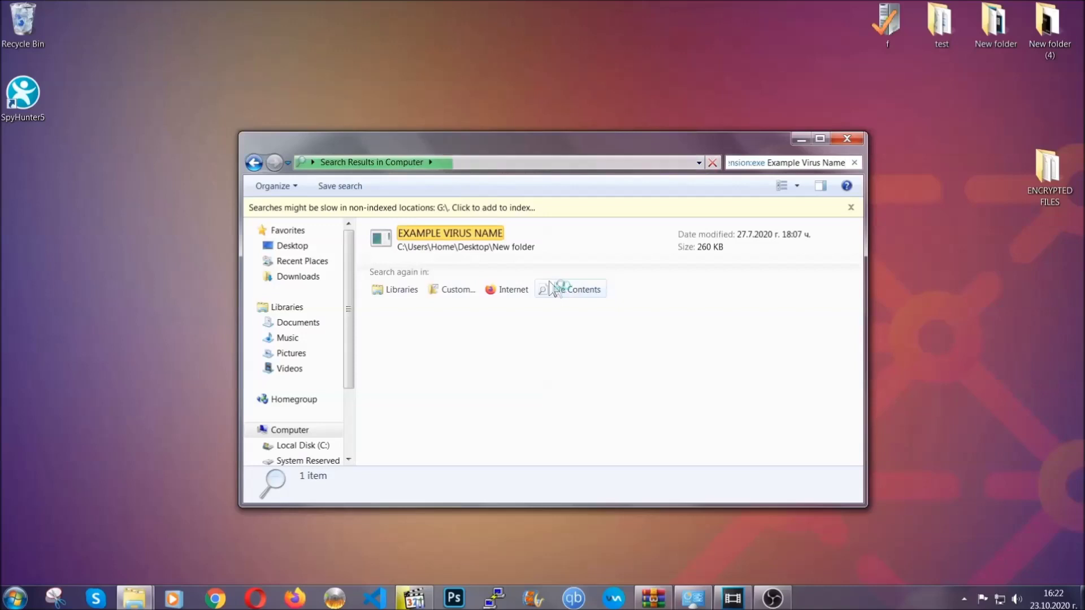
Step: Delete the EXAMPLE VIRUS NAME result to the Recycle Bin and close the window
{"action": "left_click", "coordinate": [473, 230]}
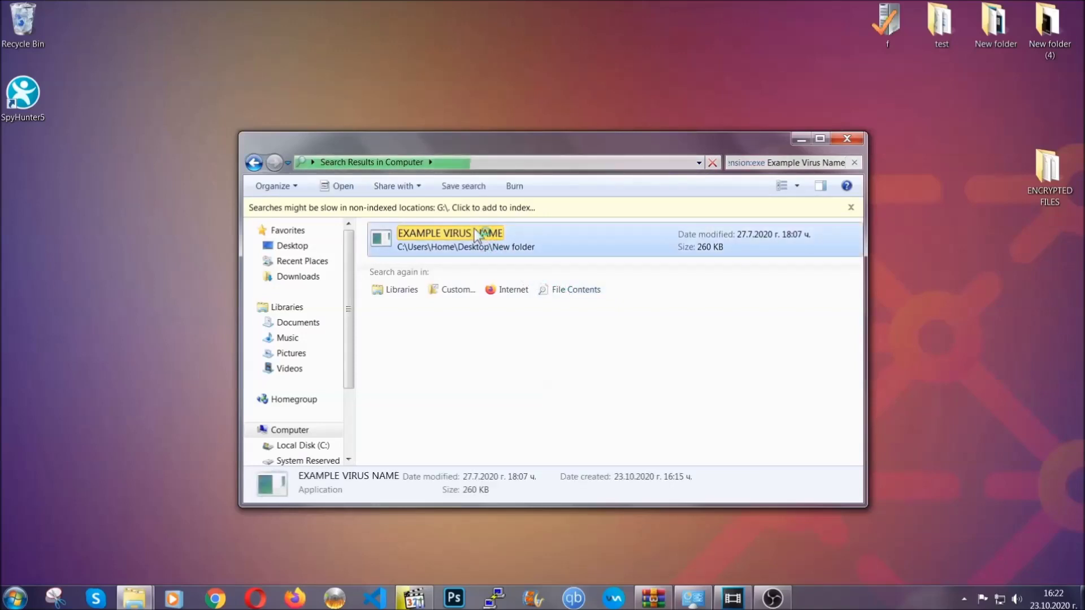
{"action": "right_click", "coordinate": [477, 237]}
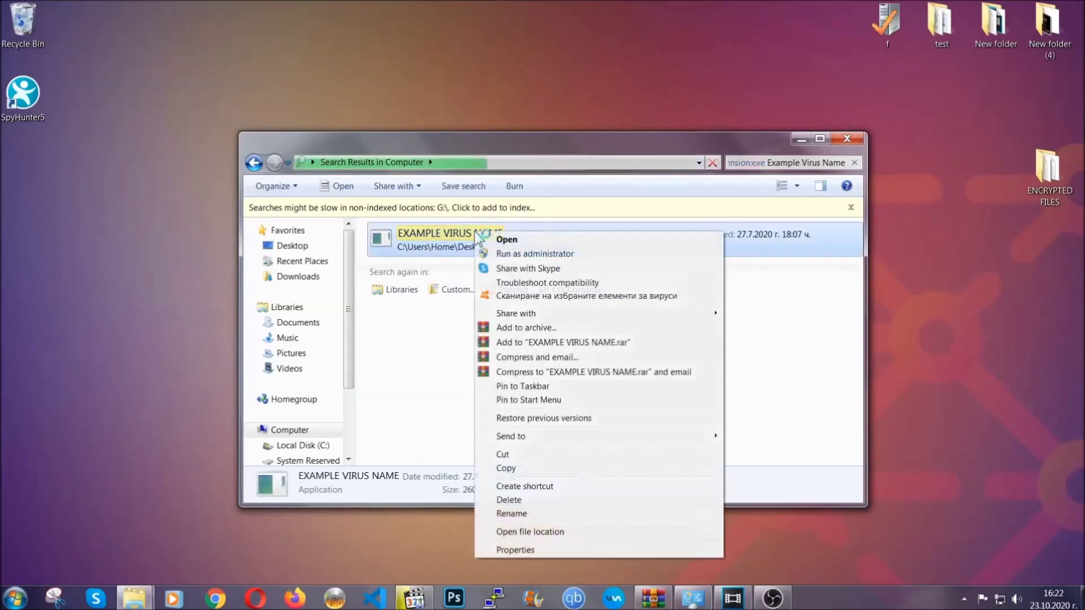
{"action": "left_click", "coordinate": [523, 500]}
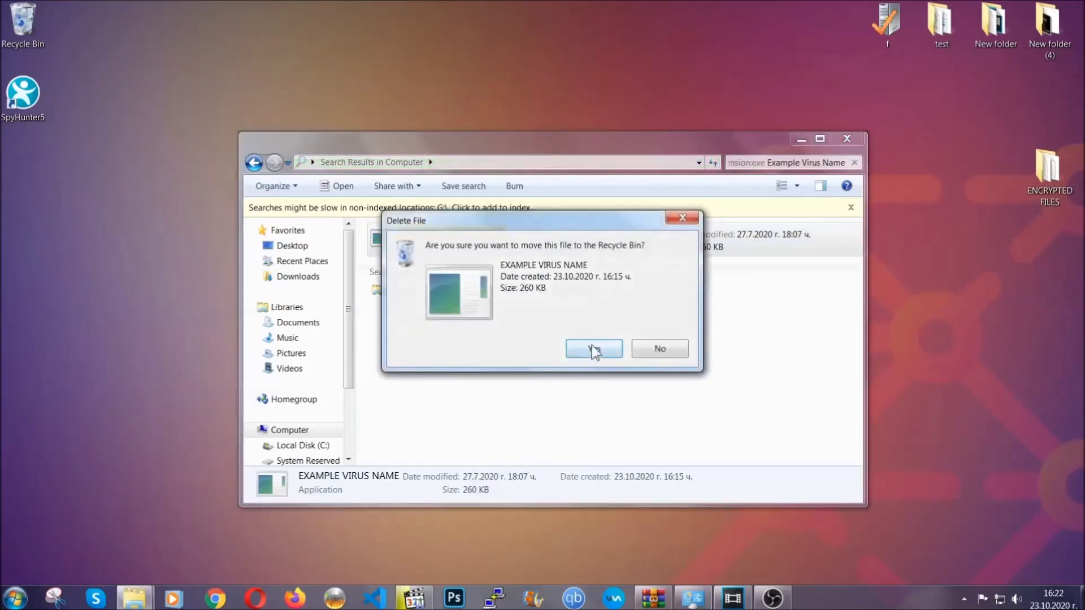
{"action": "left_click", "coordinate": [594, 349]}
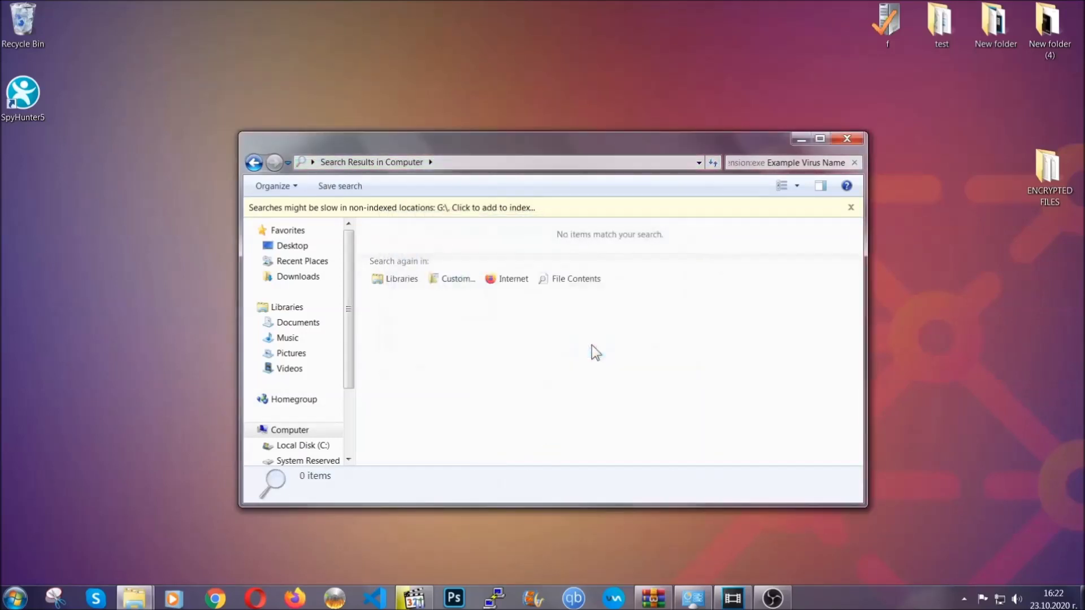
{"action": "left_click", "coordinate": [847, 139]}
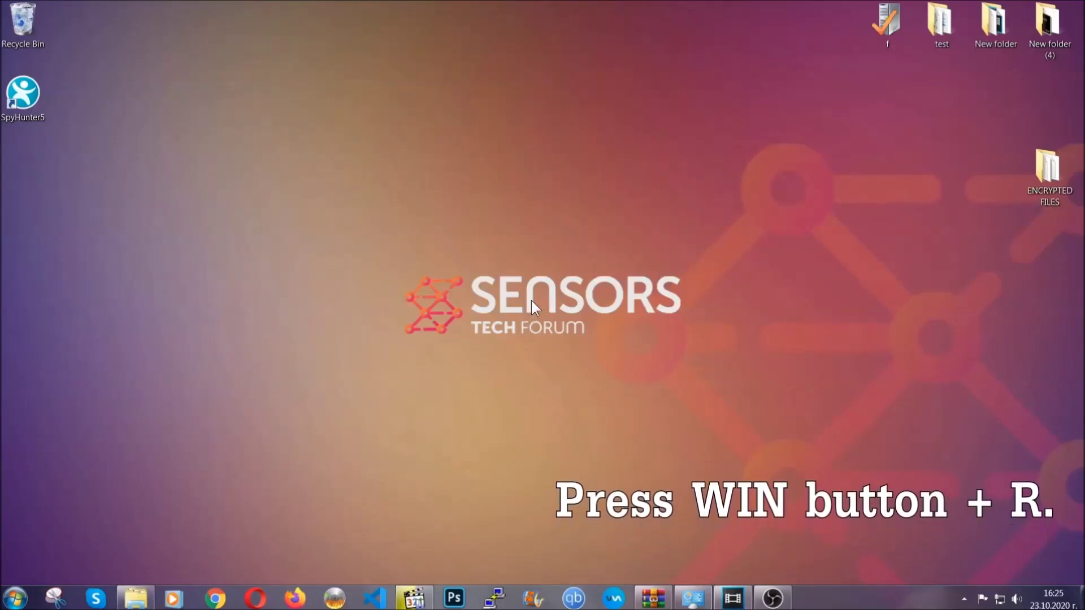
Step: Launch Registry Editor by running REGEDIT from the Run box
{"action": "key", "text": "super+r"}
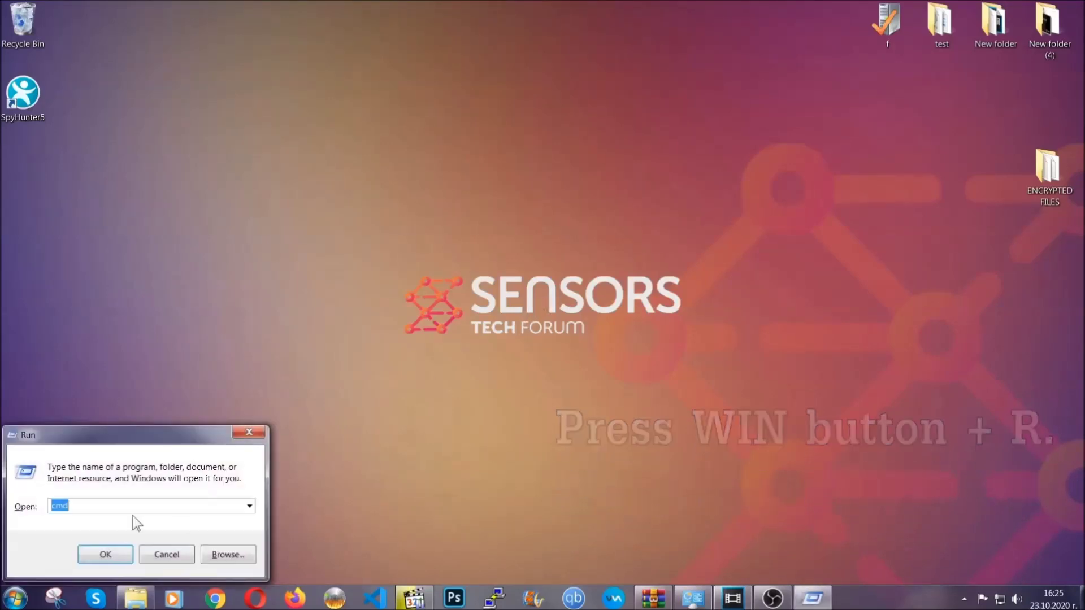
{"action": "left_click", "coordinate": [102, 514]}
{"action": "key", "text": "BackSpace"}
{"action": "key", "text": "BackSpace"}
{"action": "key", "text": "BackSpace"}
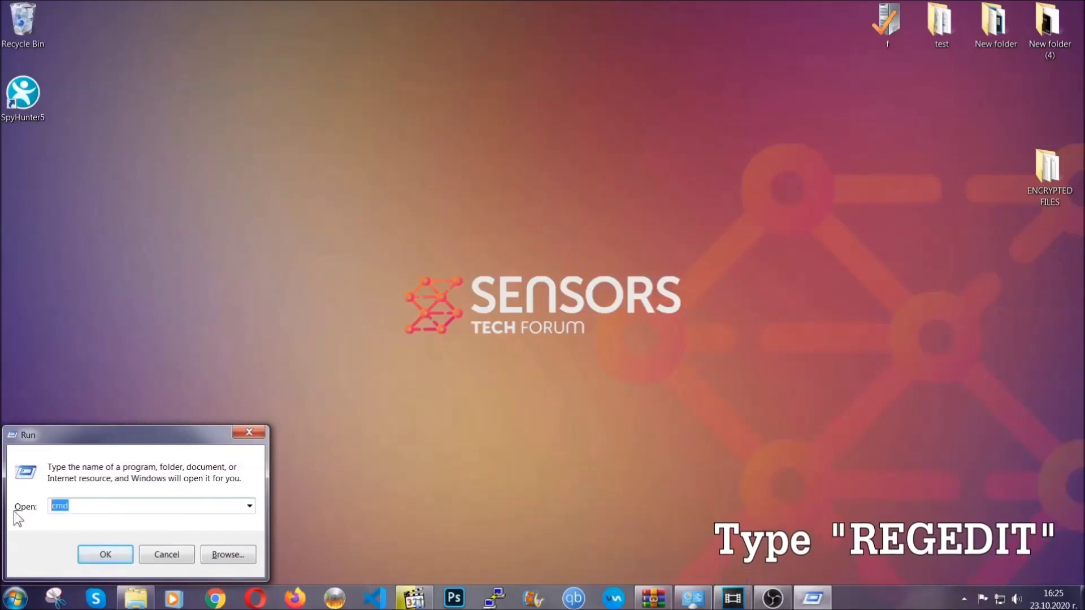
{"action": "type", "text": "REGEDIT"}
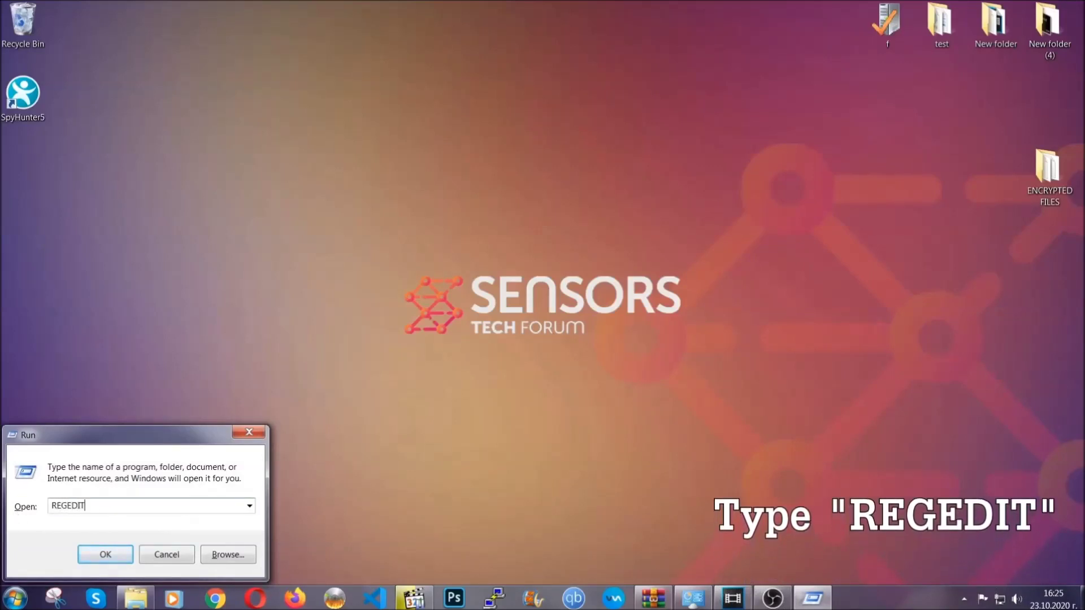
{"action": "left_click", "coordinate": [94, 552]}
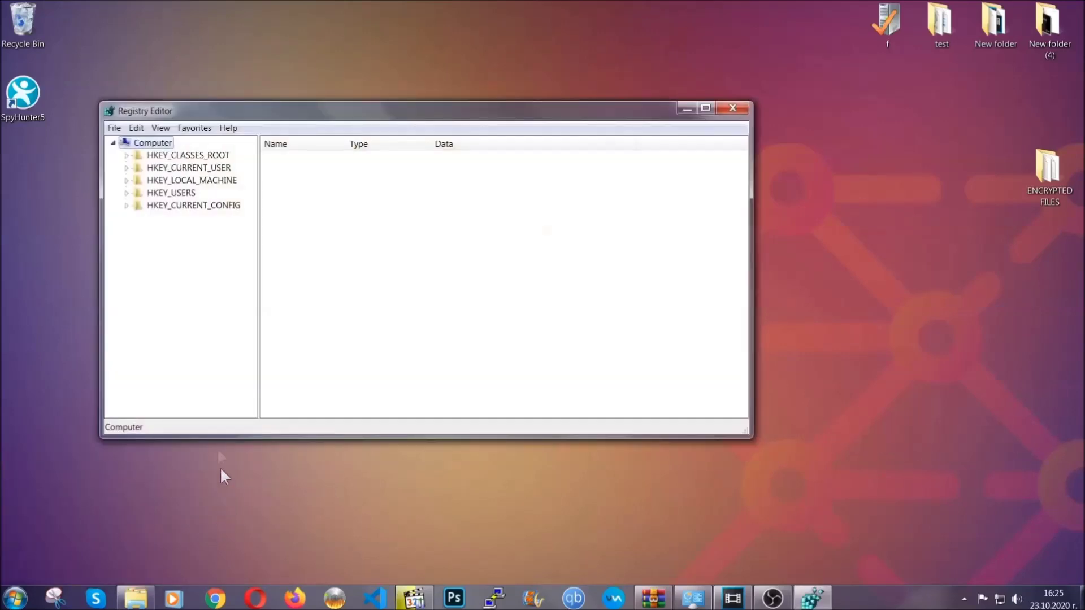
Step: Export the whole registry to the Desktop as BACKUP
{"action": "left_click", "coordinate": [115, 129]}
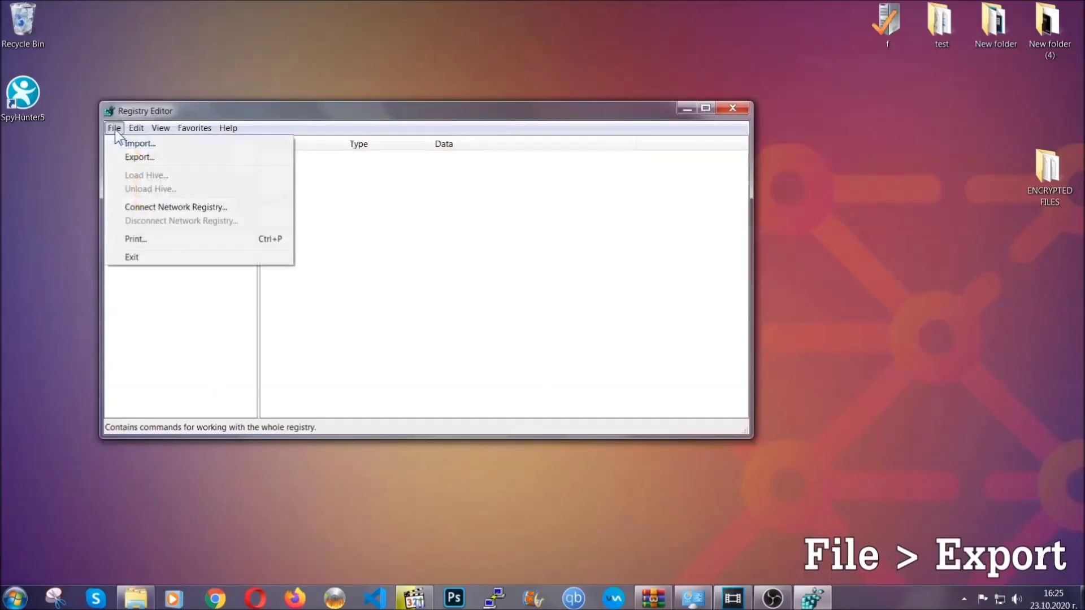
{"action": "left_click", "coordinate": [141, 156]}
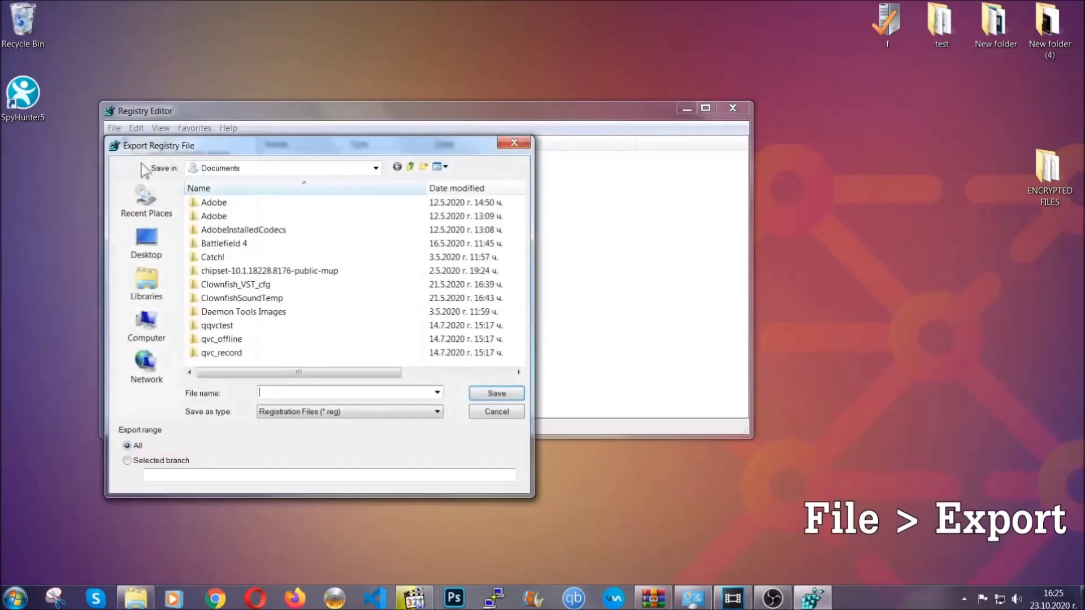
{"action": "left_click", "coordinate": [145, 240]}
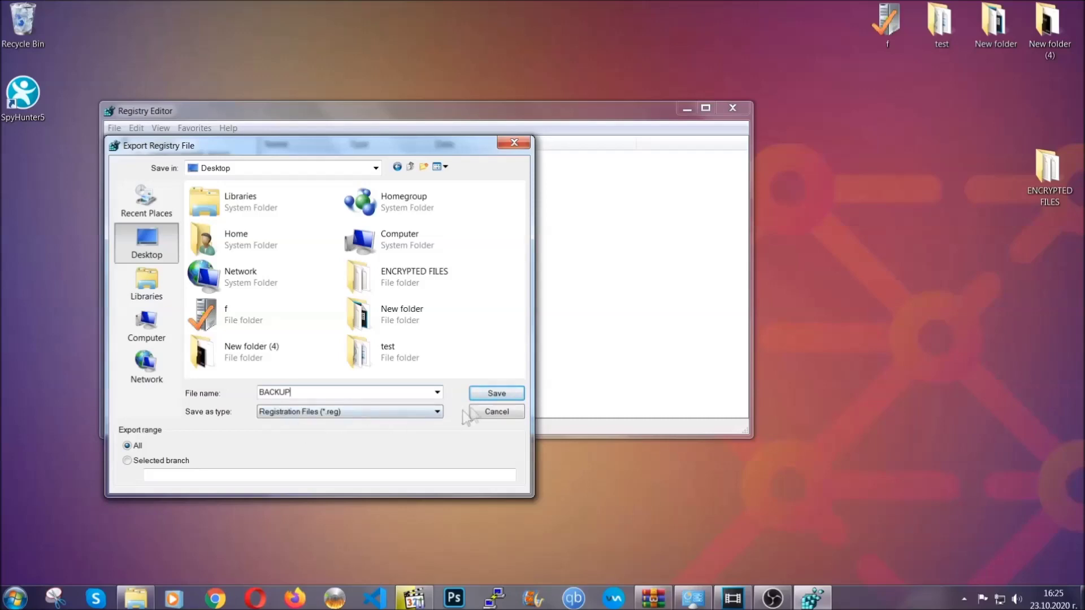
{"action": "left_click", "coordinate": [489, 395]}
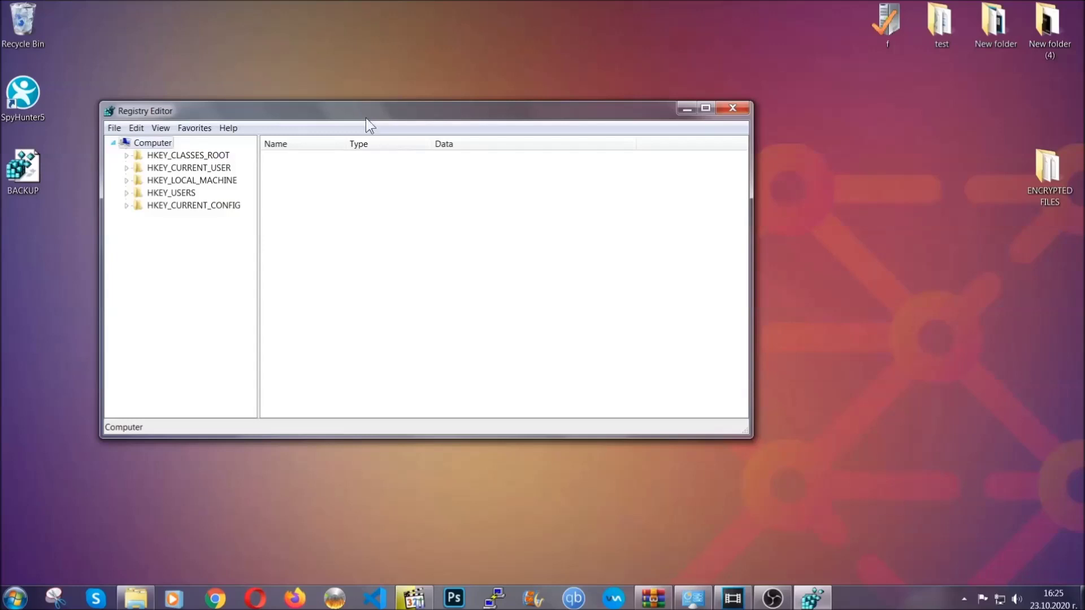
{"action": "left_click_drag", "start_coordinate": [365, 118], "coordinate": [474, 153]}
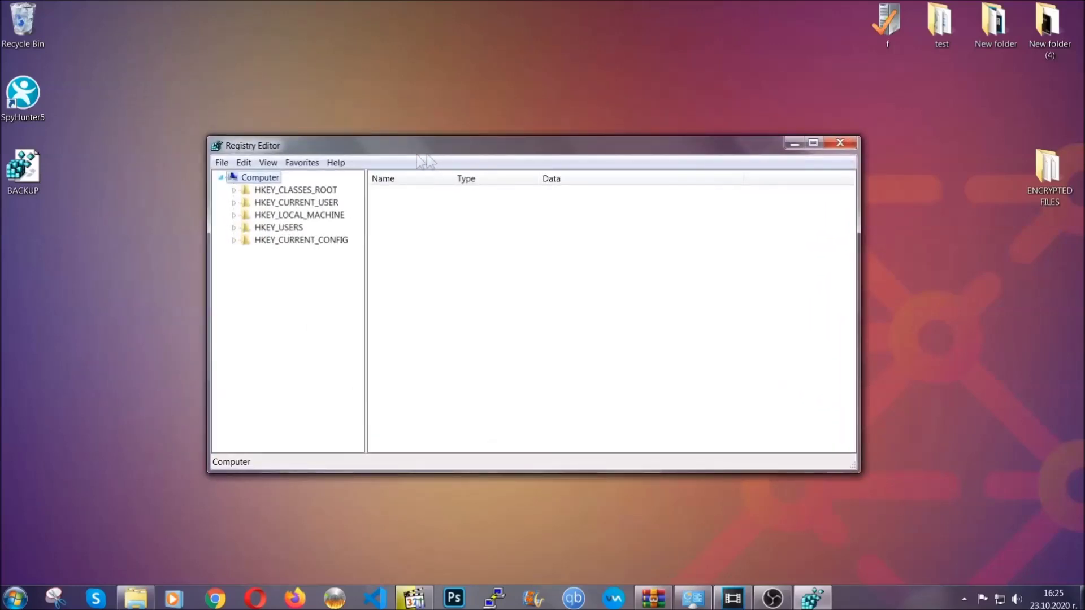
Step: Open Registry Editor's Find dialog with Ctrl+F and enter 'RunOnce' as the key search term
{"action": "left_click", "coordinate": [222, 163]}
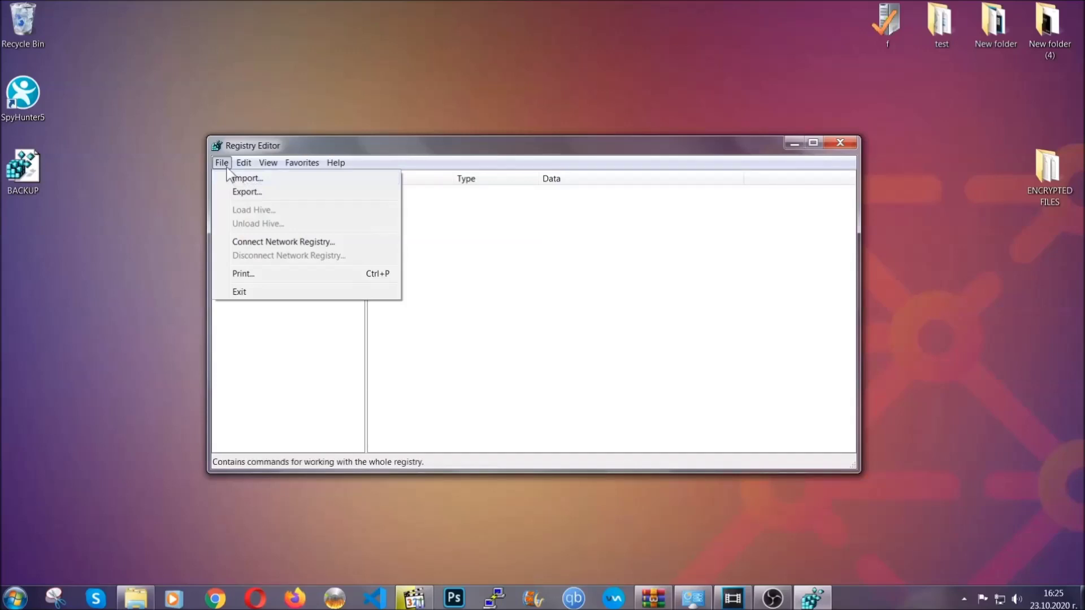
{"action": "left_click", "coordinate": [223, 164]}
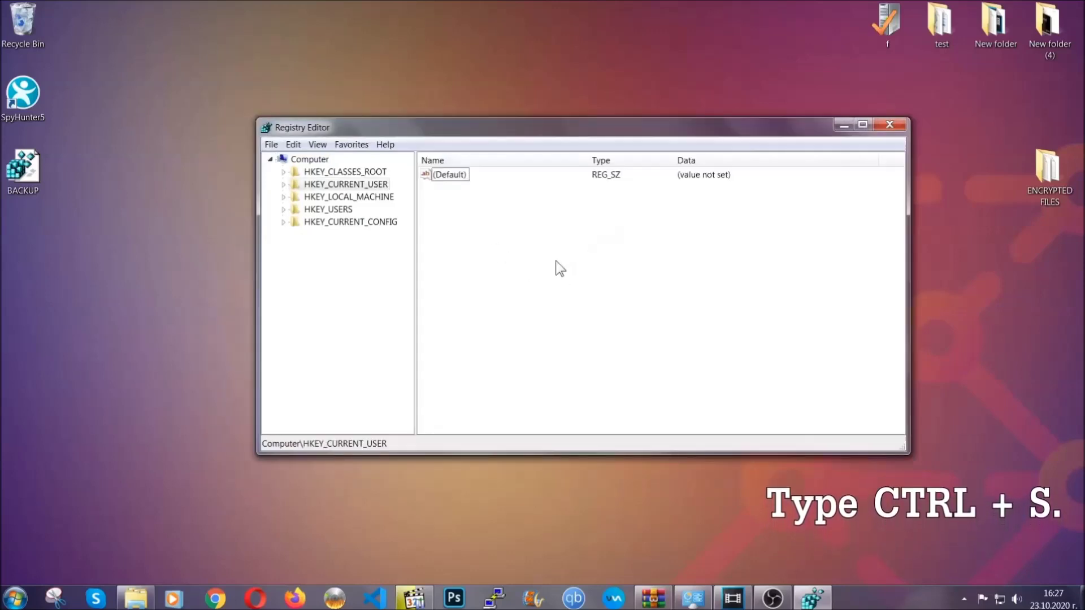
{"action": "key", "text": "ctrl+f"}
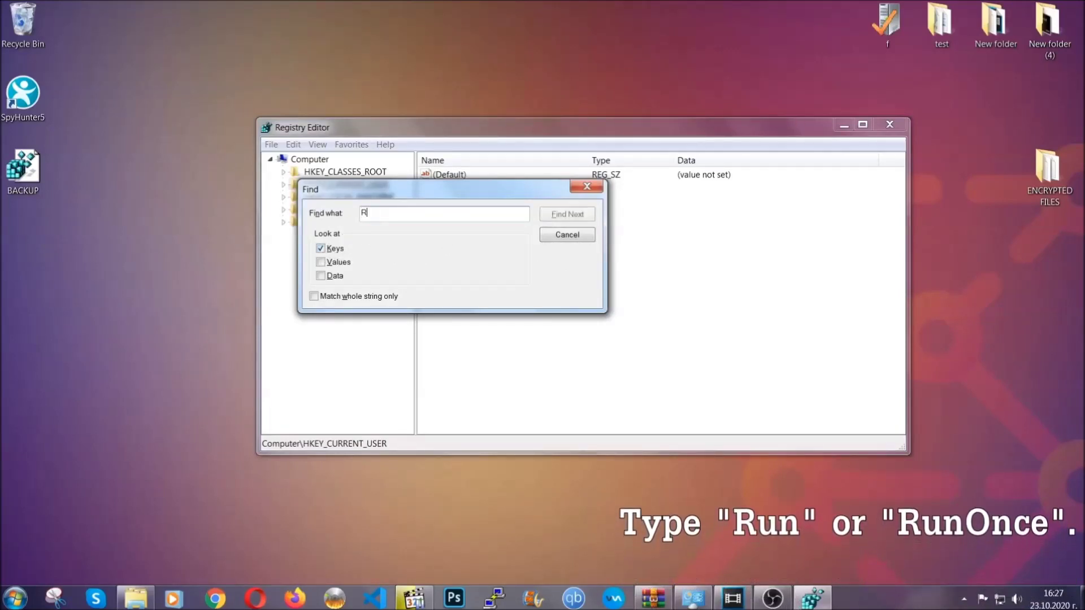
{"action": "type", "text": "RunOnce"}
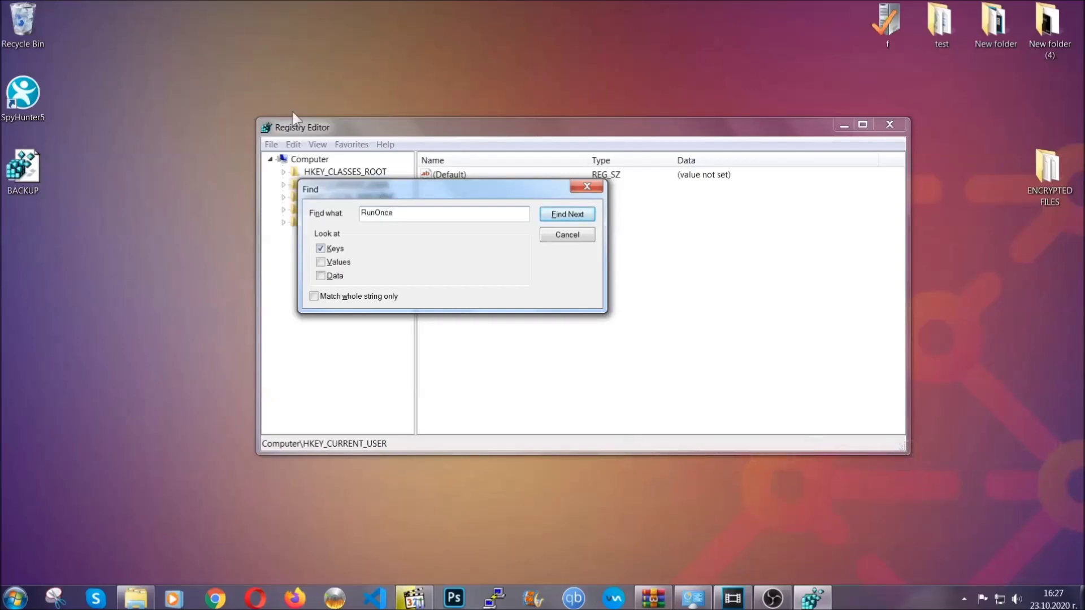
Step: Delete the THE VIRUS value from the Run key, confirm, and close Registry Editor
{"action": "left_click", "coordinate": [580, 216]}
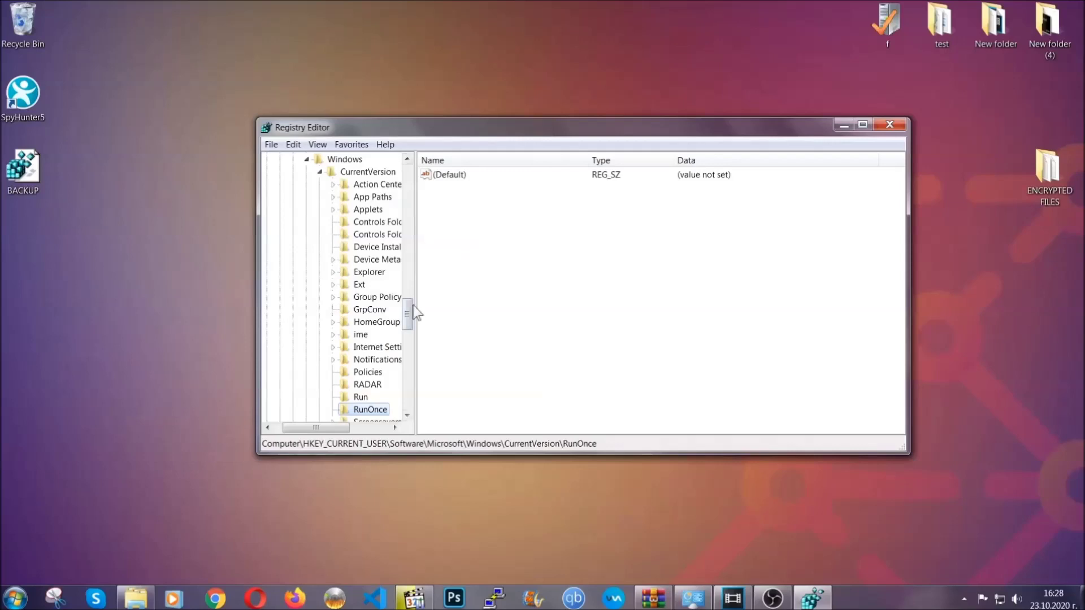
{"action": "left_click_drag", "start_coordinate": [412, 310], "coordinate": [408, 324]}
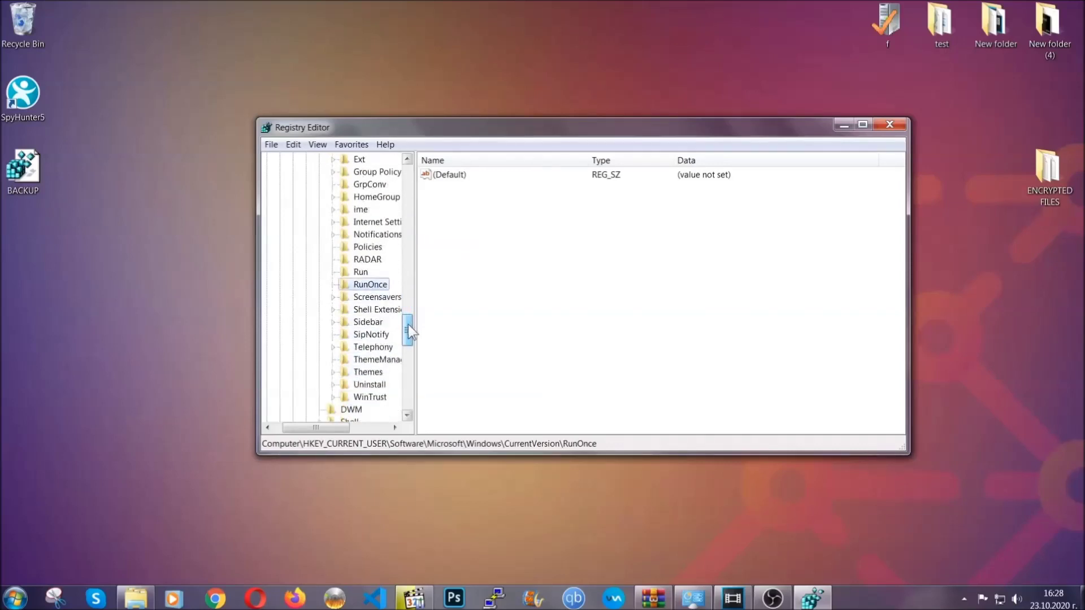
{"action": "left_click", "coordinate": [361, 273]}
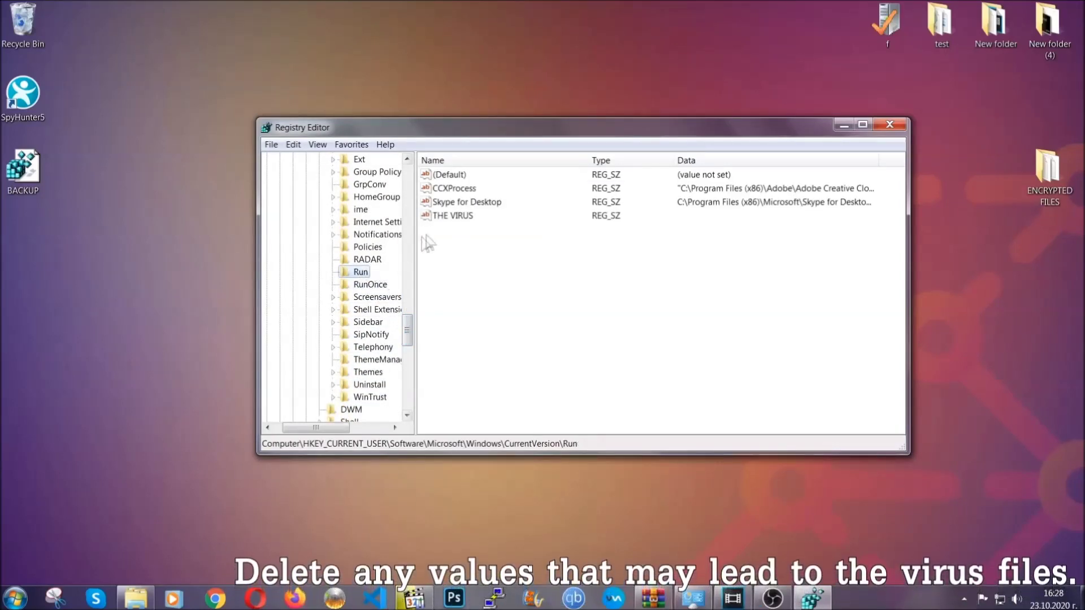
{"action": "left_click", "coordinate": [446, 217]}
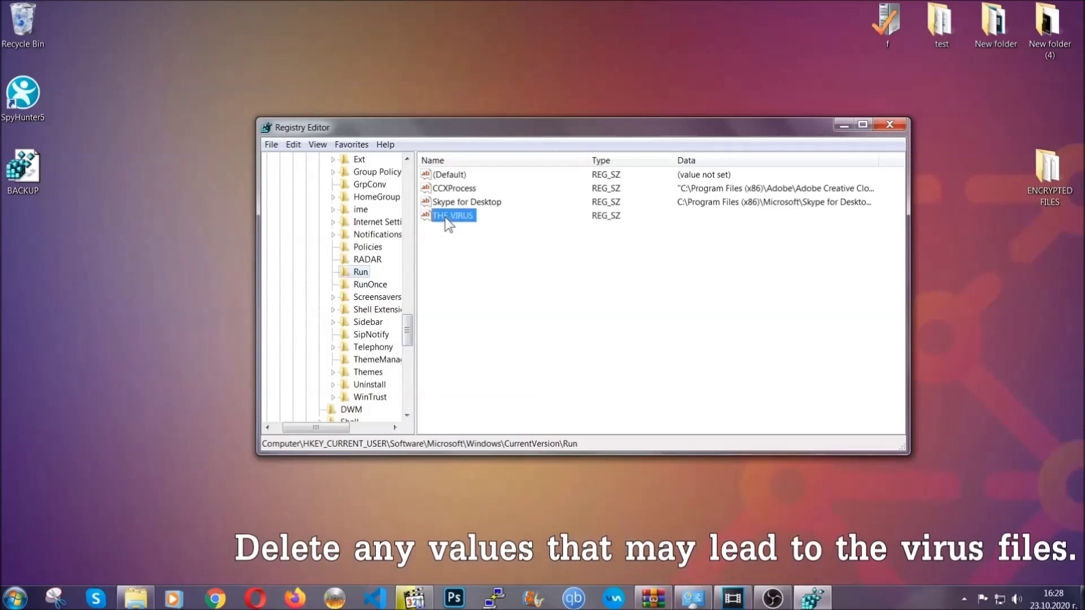
{"action": "right_click", "coordinate": [446, 217]}
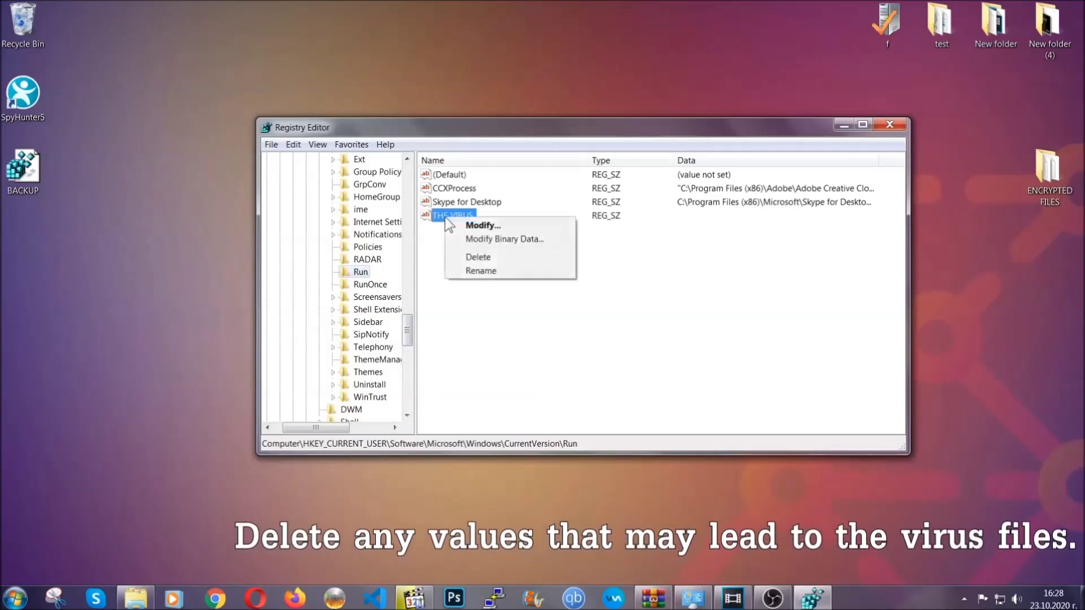
{"action": "left_click", "coordinate": [467, 257]}
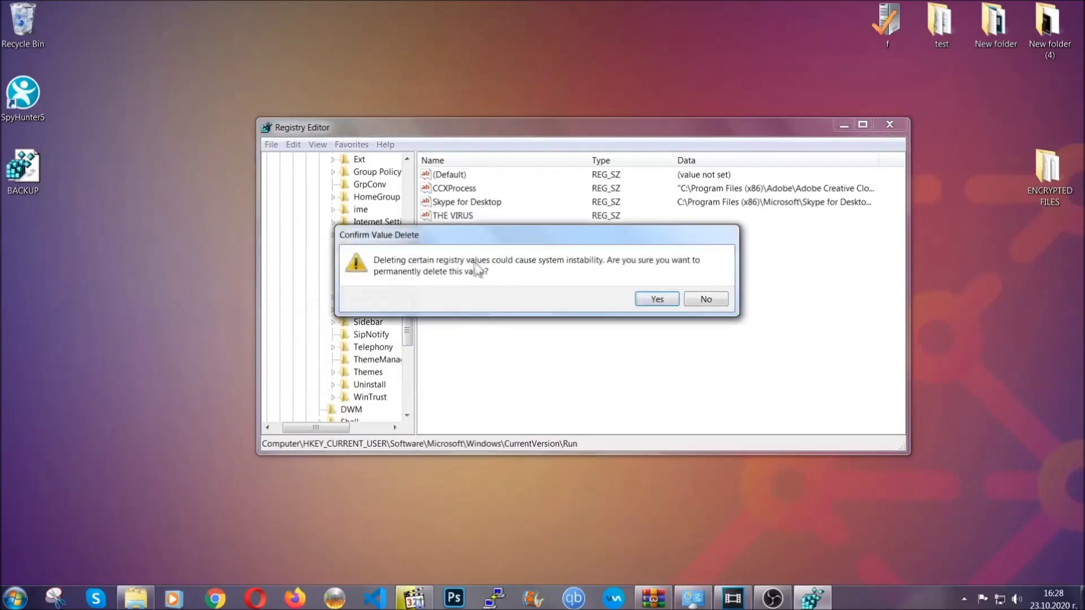
{"action": "left_click", "coordinate": [657, 299]}
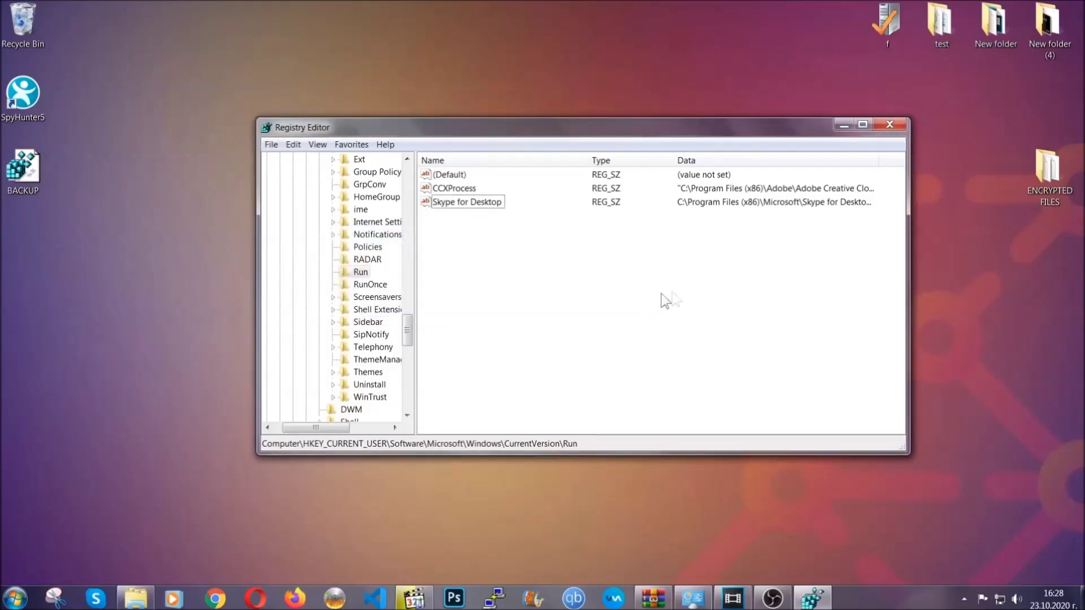
{"action": "left_click", "coordinate": [899, 124]}
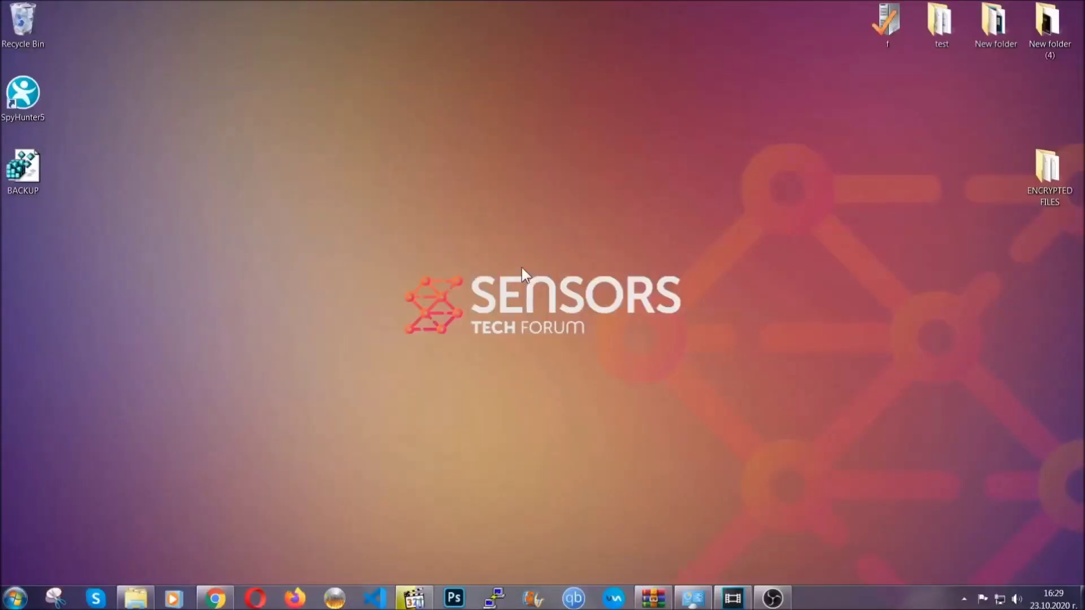
Step: Return to the SensorsTechForum article in Chrome and expand Method 2, 'Restore Data via Windows Backup'
{"action": "left_click", "coordinate": [214, 600]}
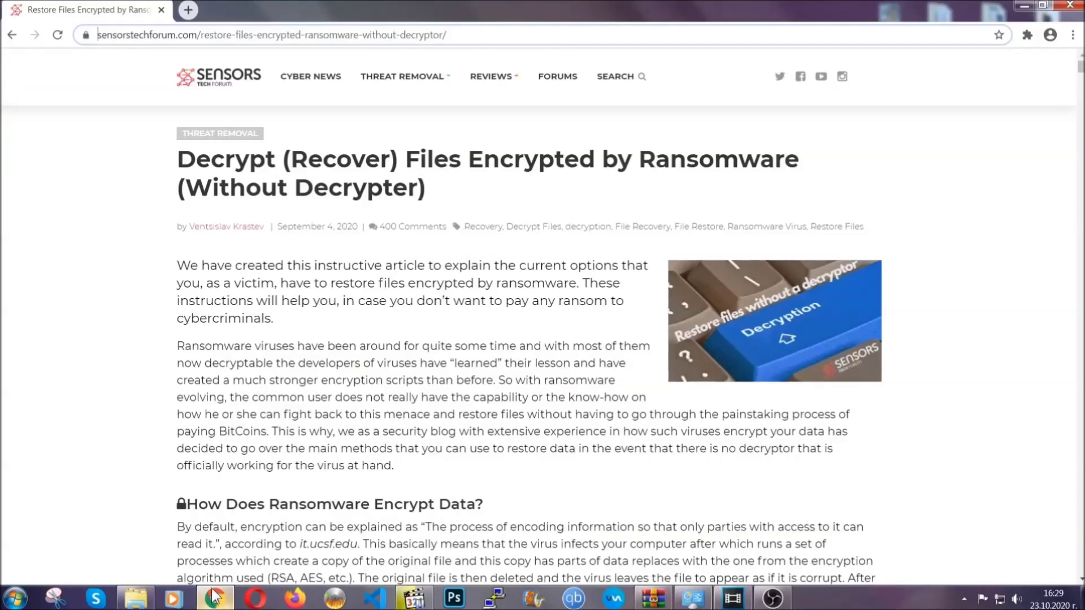
{"action": "left_click", "coordinate": [99, 35]}
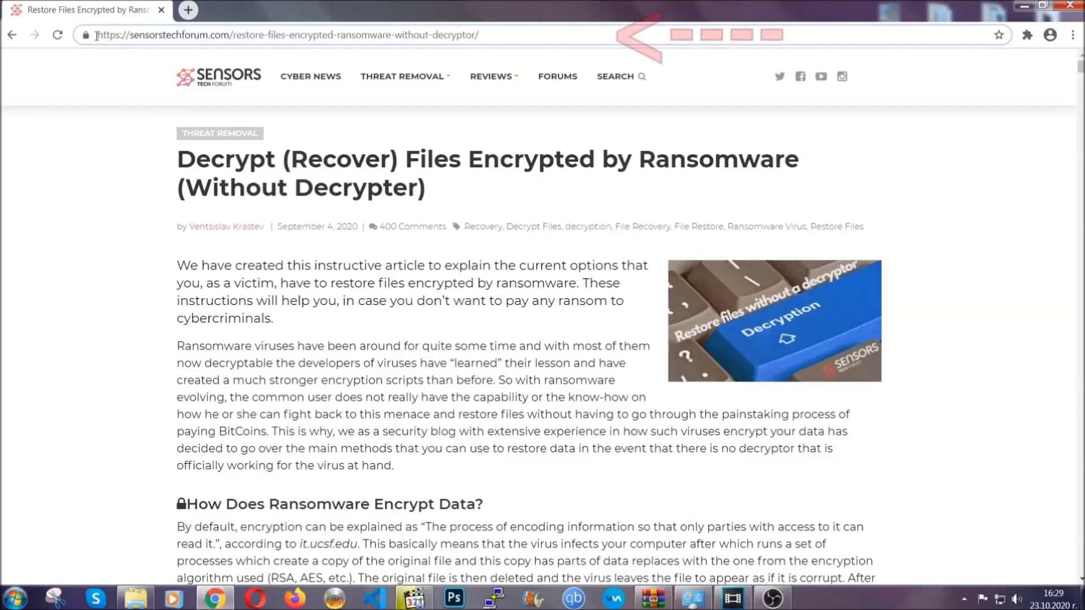
{"action": "left_click_drag", "start_coordinate": [98, 35], "coordinate": [489, 40]}
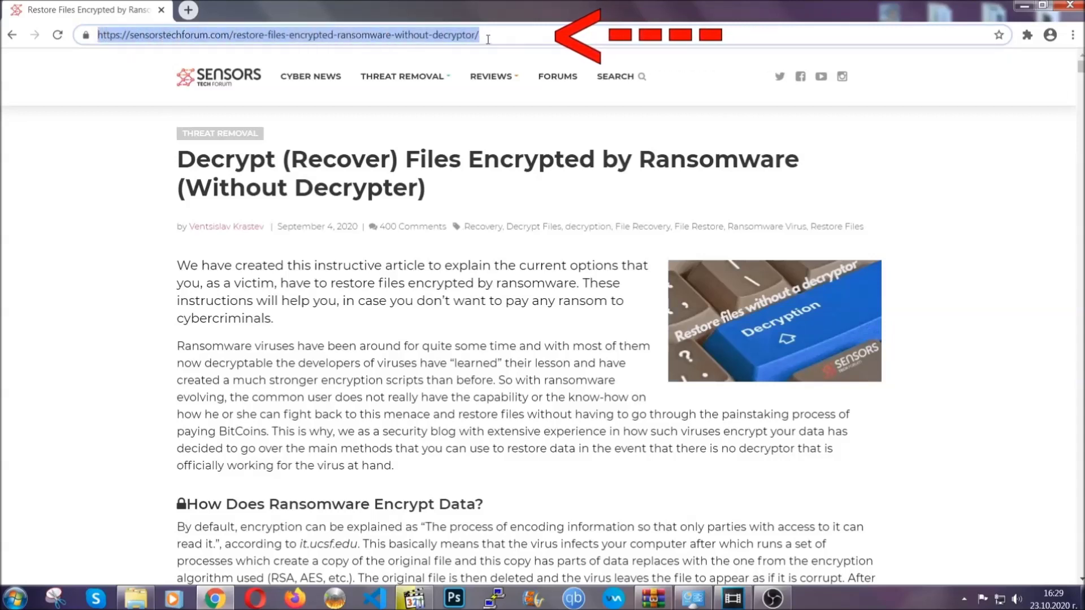
{"action": "mouse_move", "coordinate": [491, 111]}
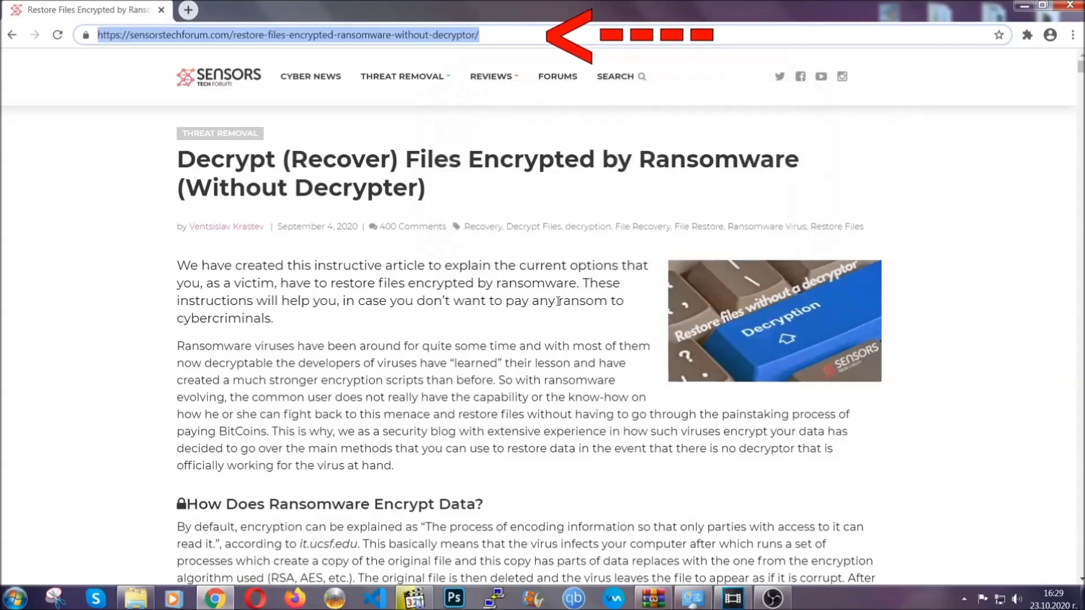
{"action": "scroll", "coordinate": [558, 308], "scroll_direction": "down", "scroll_amount": 5}
{"action": "scroll", "coordinate": [557, 308], "scroll_direction": "down", "scroll_amount": 6}
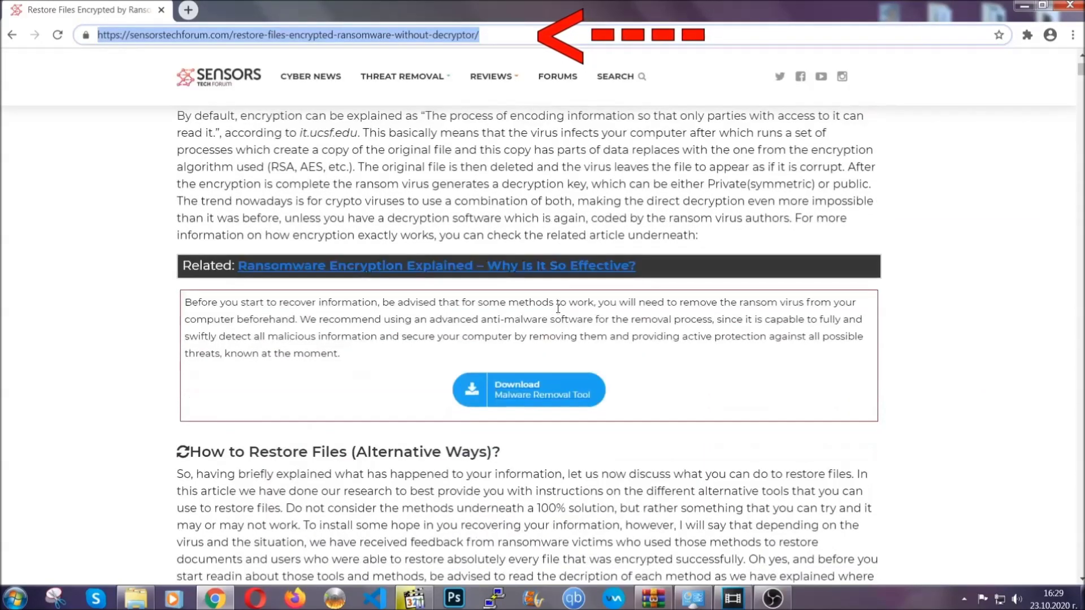
{"action": "scroll", "coordinate": [557, 308], "scroll_direction": "down", "scroll_amount": 4}
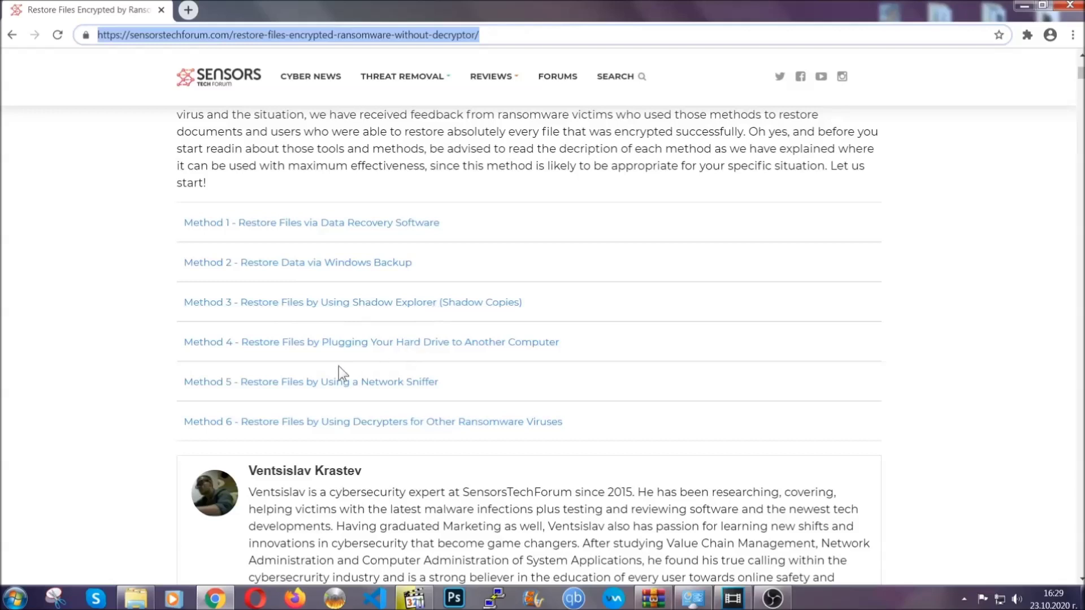
{"action": "left_click", "coordinate": [338, 263]}
Step: Highlight the Method 2 summary table text, then clear the selection
{"action": "left_click_drag", "start_coordinate": [313, 339], "coordinate": [381, 430]}
{"action": "left_click", "coordinate": [387, 422]}
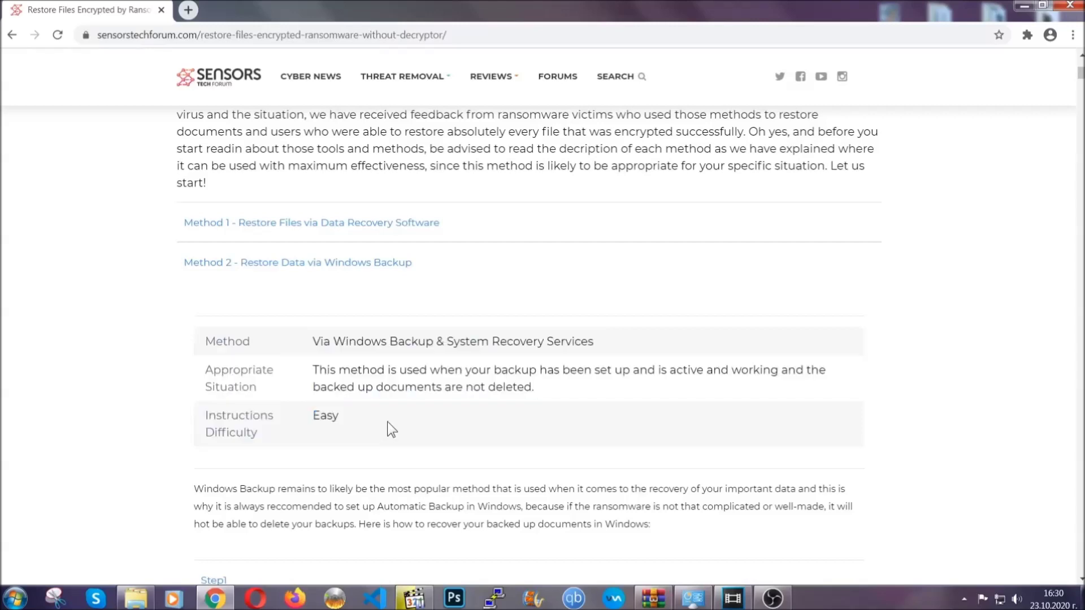
{"action": "scroll", "coordinate": [388, 421], "scroll_direction": "down", "scroll_amount": 4}
{"action": "scroll", "coordinate": [388, 422], "scroll_direction": "down", "scroll_amount": 1}
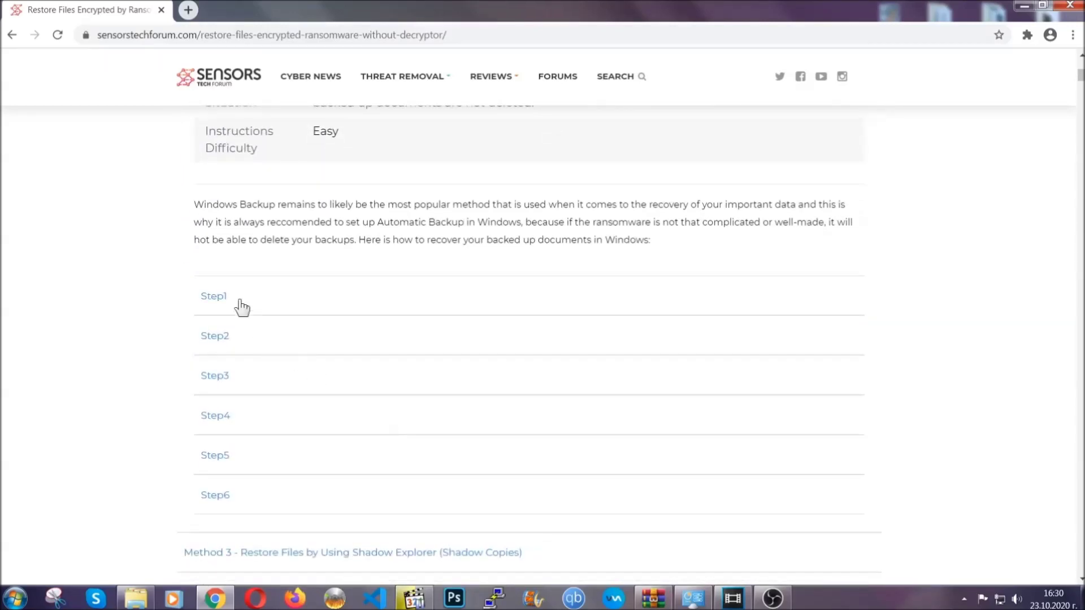
Step: Expand Step1, Step2 and Step3 of the Windows Backup method and read through them
{"action": "left_click", "coordinate": [223, 295]}
{"action": "scroll", "coordinate": [508, 352], "scroll_direction": "down", "scroll_amount": 5}
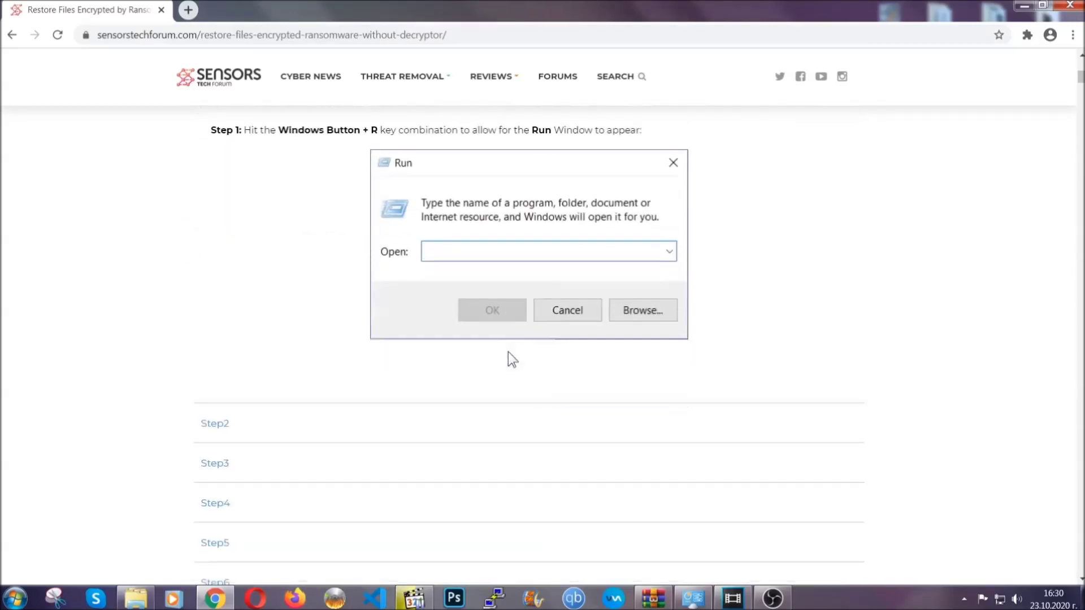
{"action": "left_click", "coordinate": [253, 355]}
{"action": "scroll", "coordinate": [487, 357], "scroll_direction": "down", "scroll_amount": 5}
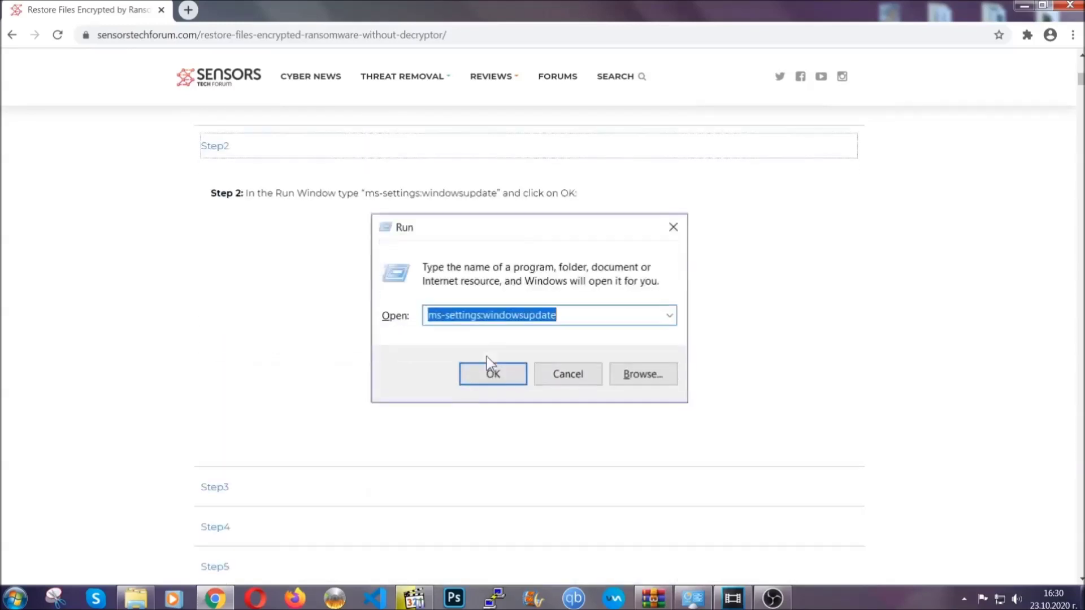
{"action": "left_click", "coordinate": [320, 414]}
{"action": "scroll", "coordinate": [482, 387], "scroll_direction": "down", "scroll_amount": 4}
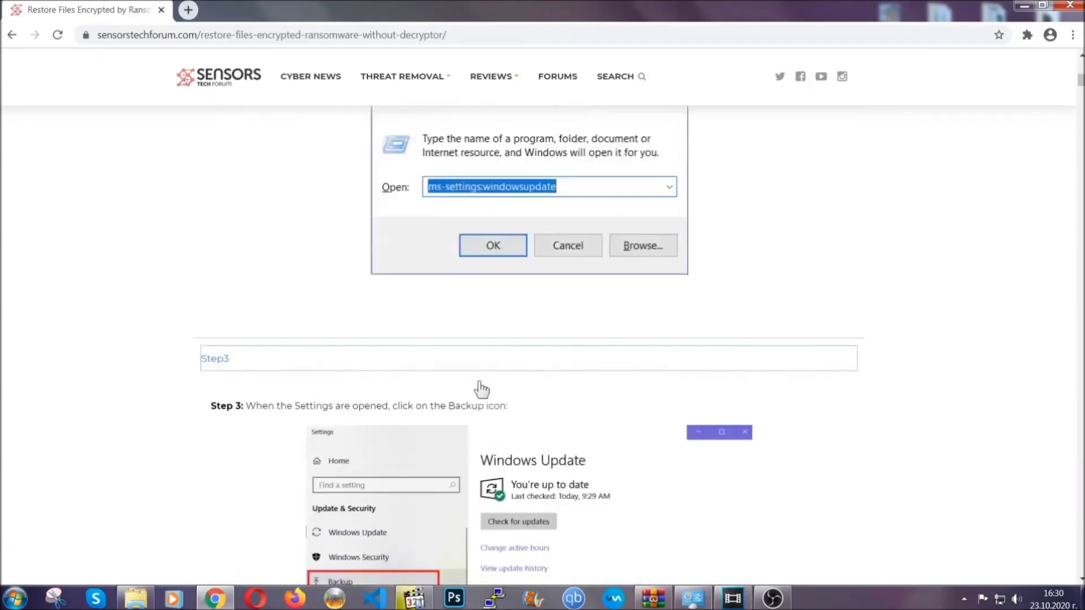
{"action": "scroll", "coordinate": [479, 385], "scroll_direction": "down", "scroll_amount": 3}
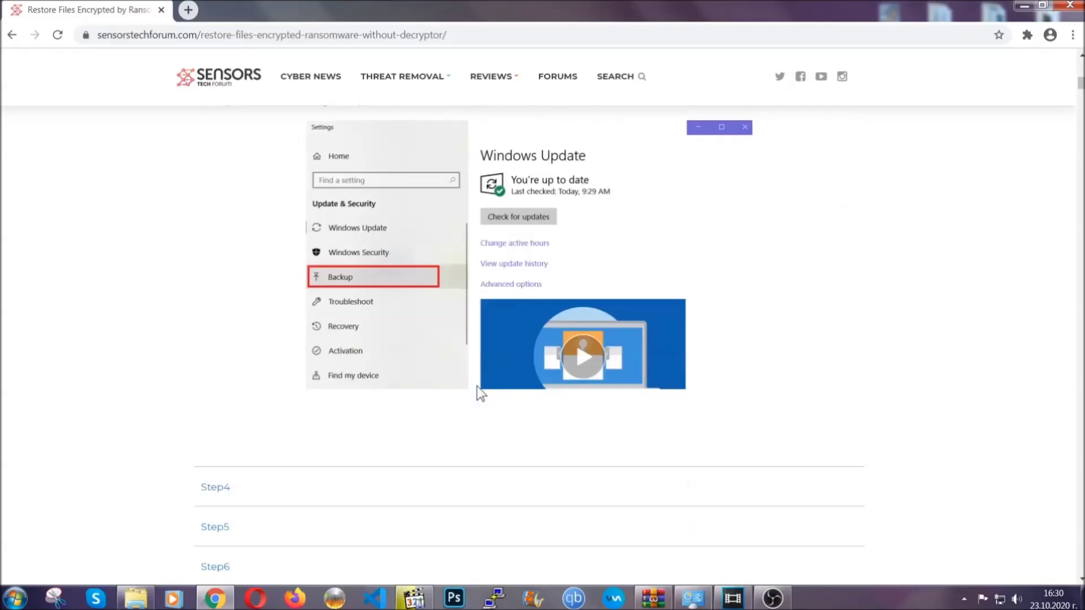
{"action": "scroll", "coordinate": [477, 387], "scroll_direction": "down", "scroll_amount": 2}
{"action": "scroll", "coordinate": [476, 388], "scroll_direction": "down", "scroll_amount": 8}
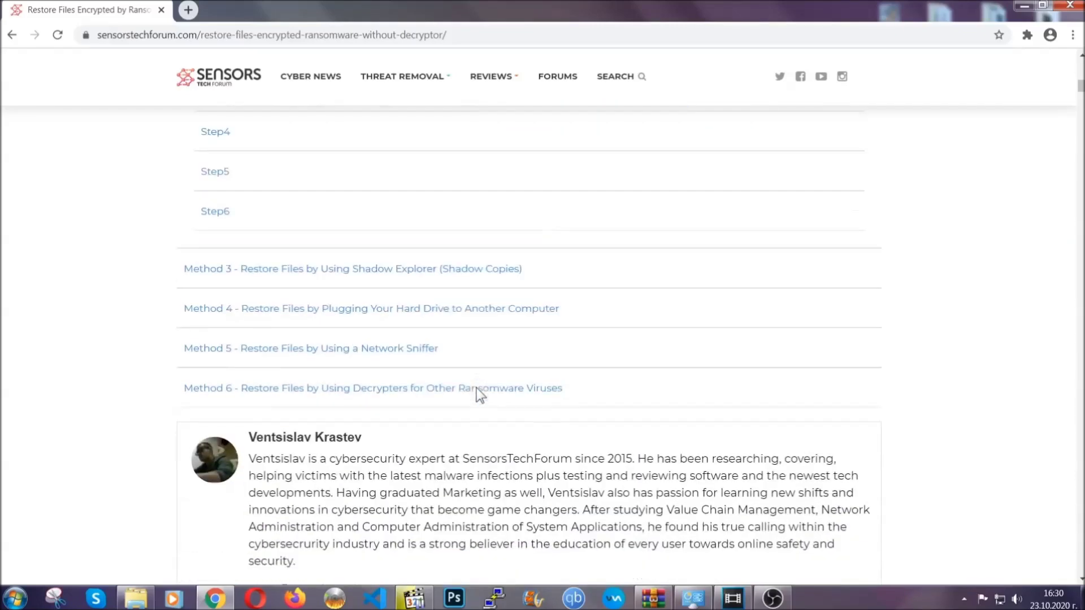
Step: Return toward the top of the article and minimize Chrome to reveal the desktop
{"action": "scroll", "coordinate": [476, 388], "scroll_direction": "up", "scroll_amount": 20}
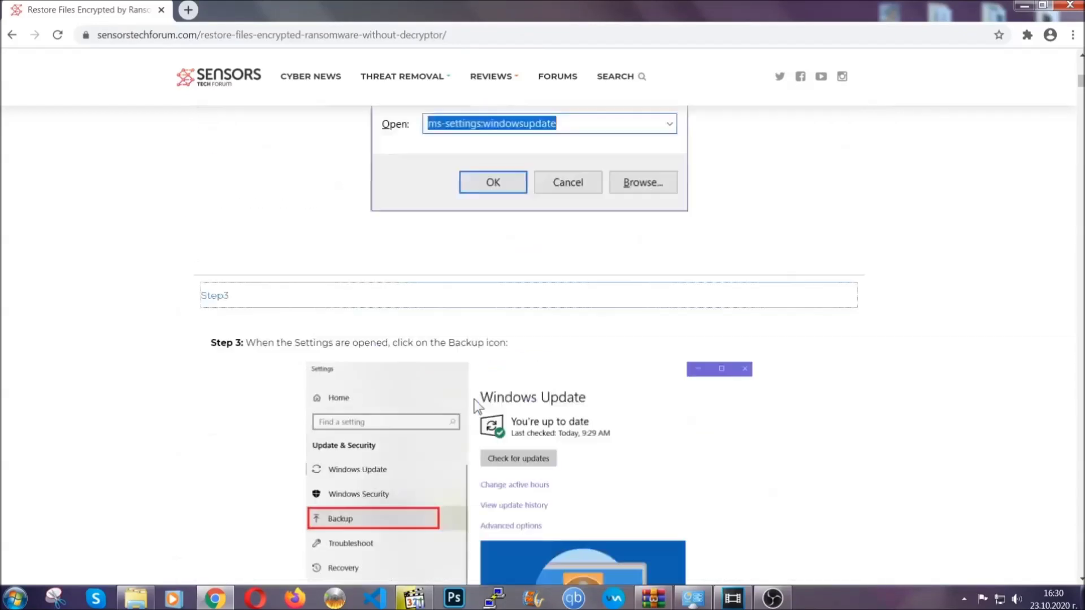
{"action": "scroll", "coordinate": [474, 405], "scroll_direction": "up", "scroll_amount": 5}
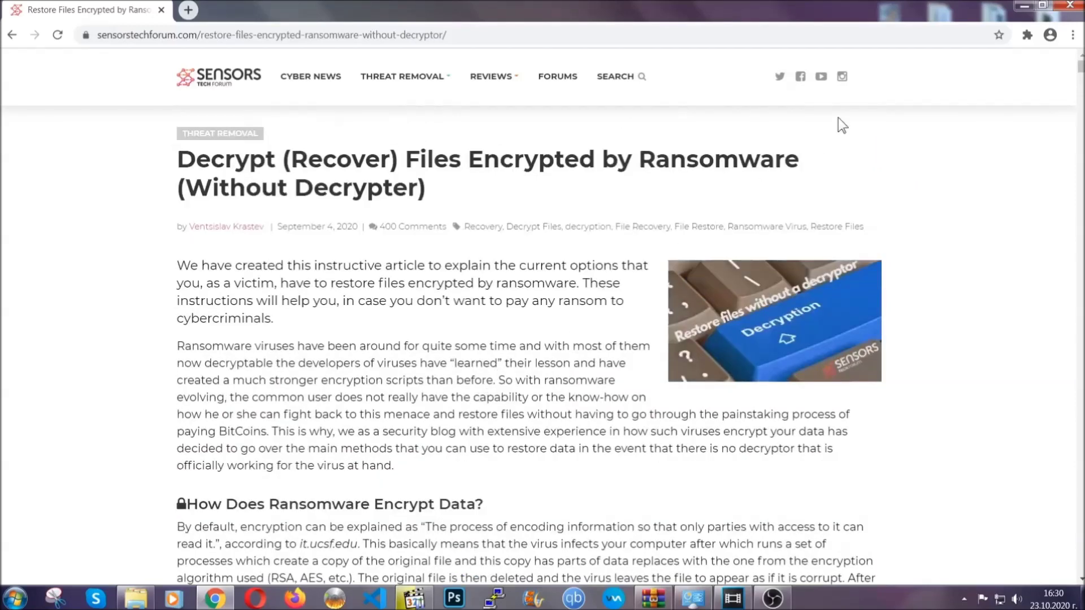
{"action": "left_click", "coordinate": [1020, 5]}
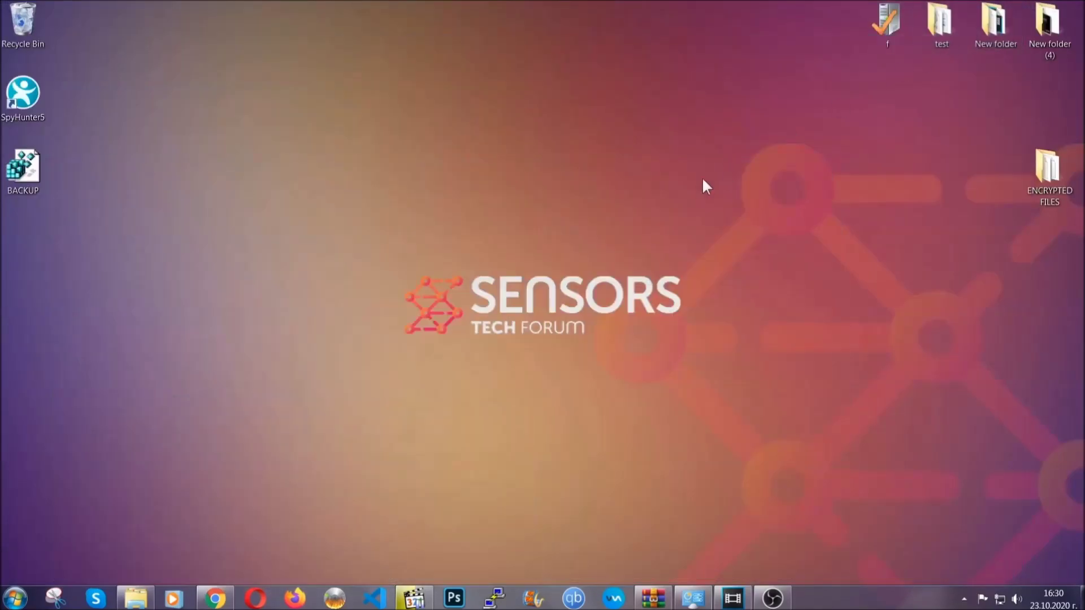